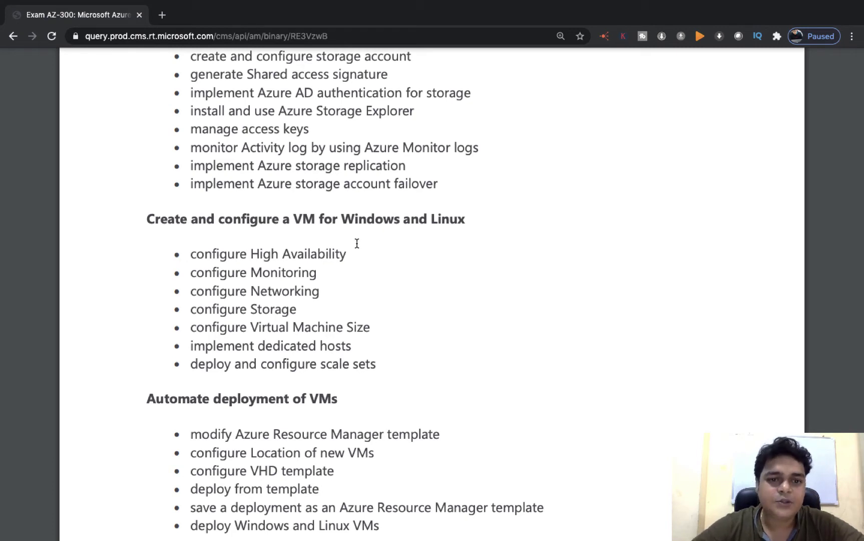
- Highlight "High Availability" in the exam outline and open the Azure portal in a new browser tab
left_click_drag(347, 255, 256, 253)
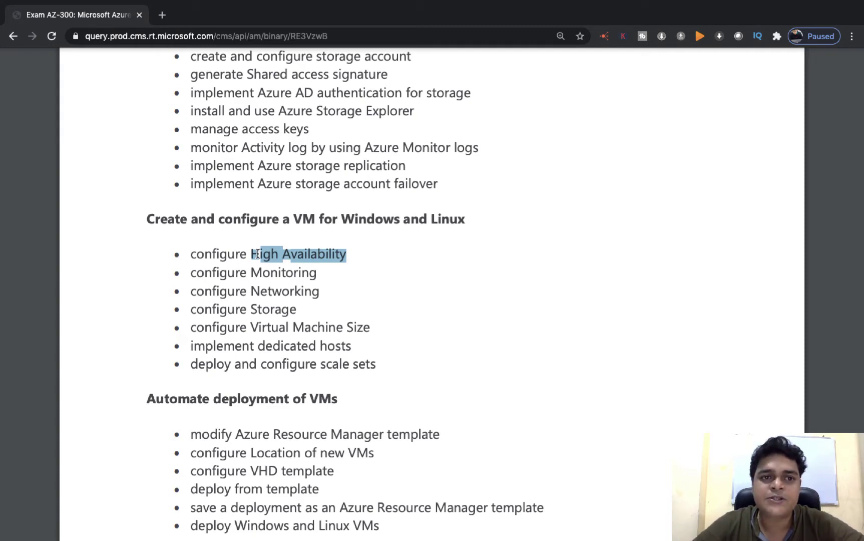
left_click(162, 14)
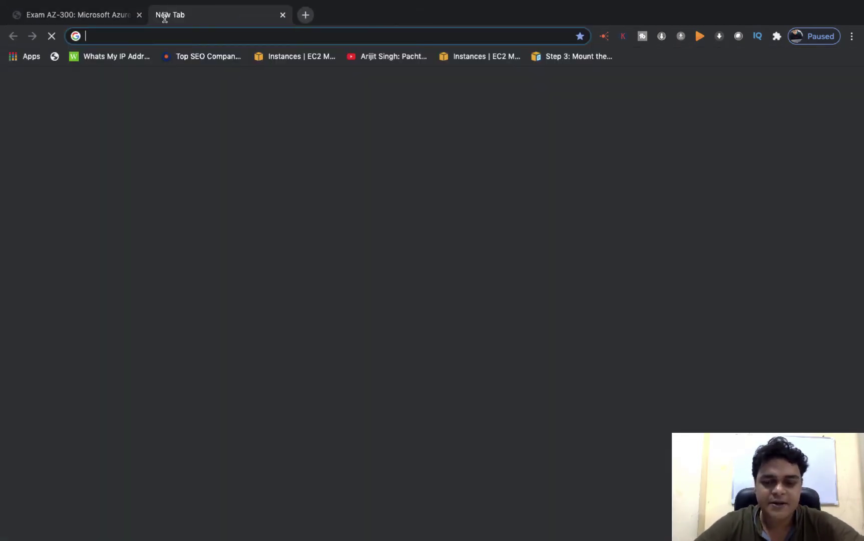
type("po")
key("Return")
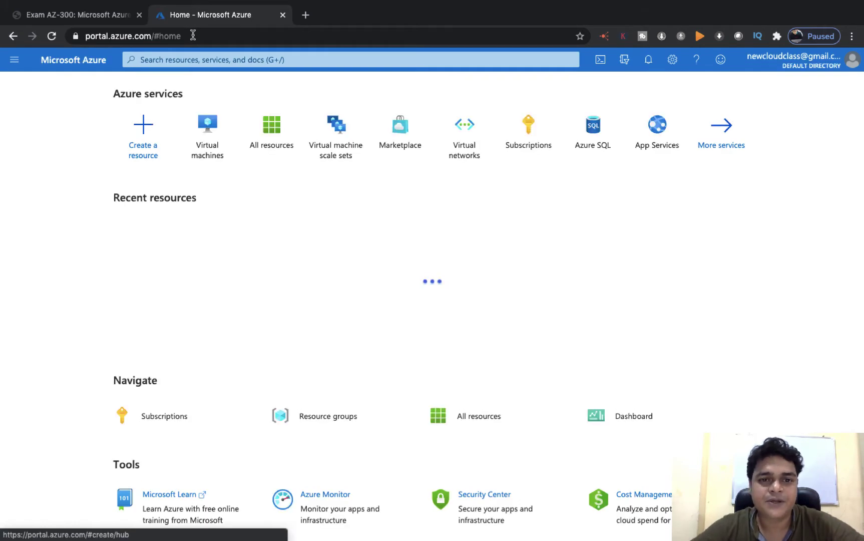
- Open Virtual machines from the Compute category of all services and start creating a new virtual machine
left_click(726, 129)
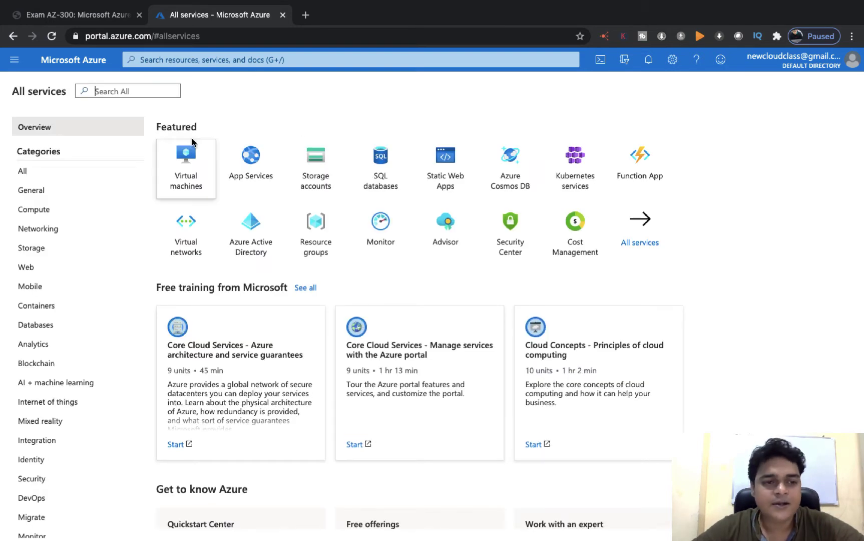
left_click(44, 213)
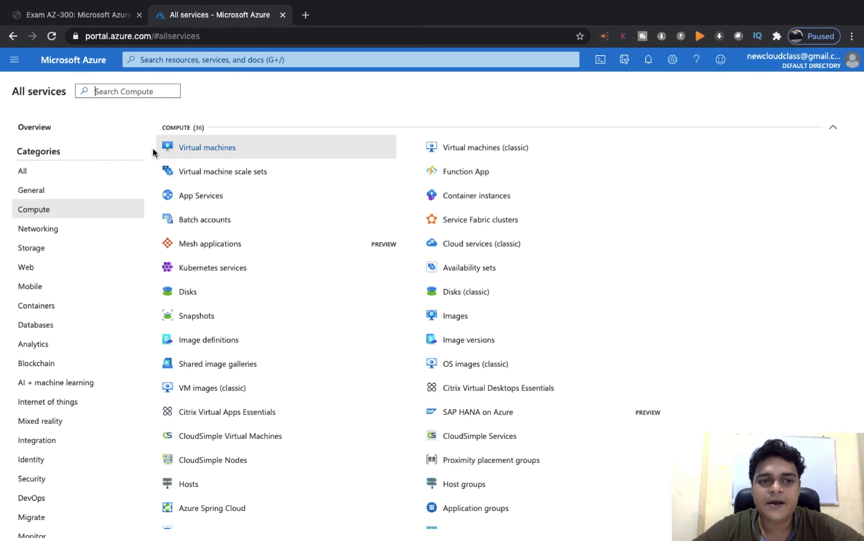
left_click(201, 147)
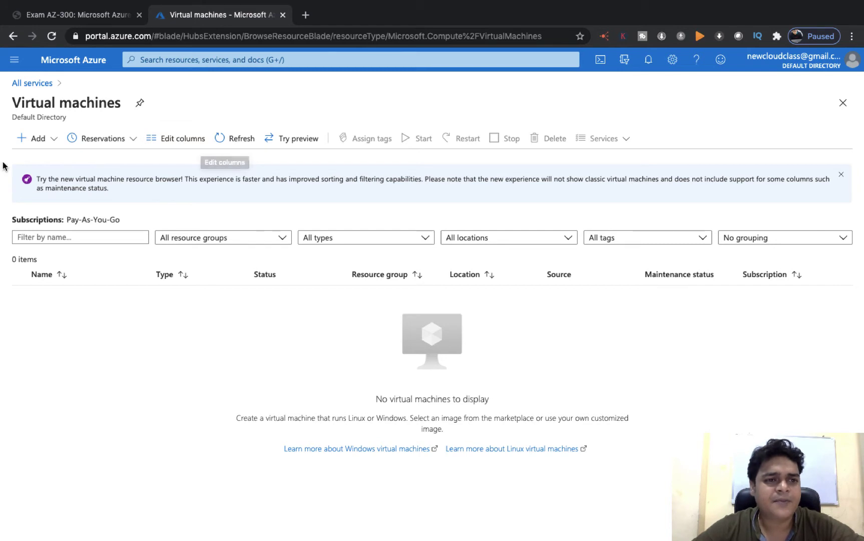
left_click(40, 141)
left_click(54, 163)
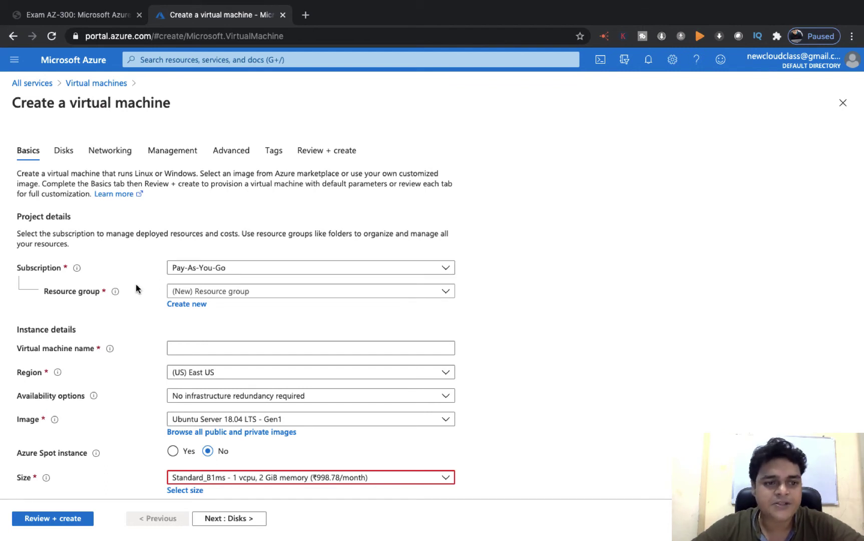
- Assign the virtual machine to the Azure-Architect resource group and name it web
left_click(220, 290)
left_click(209, 333)
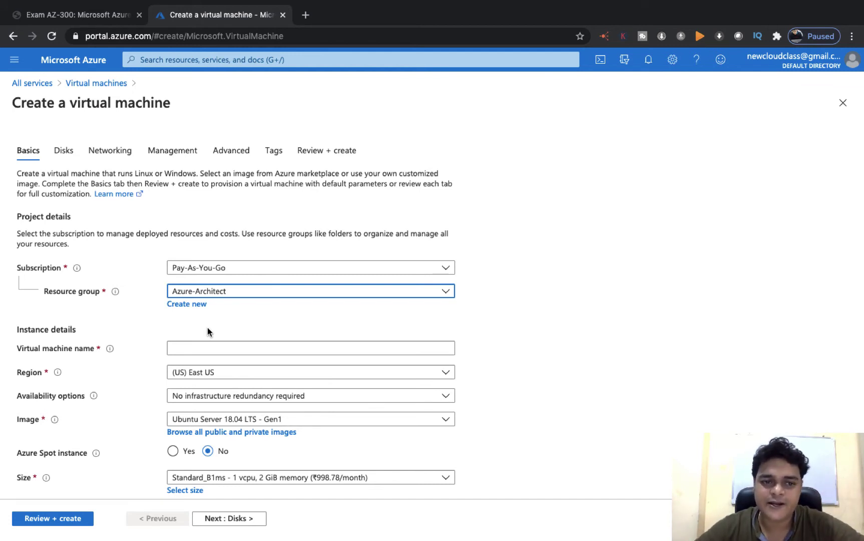
left_click(207, 347)
type("web")
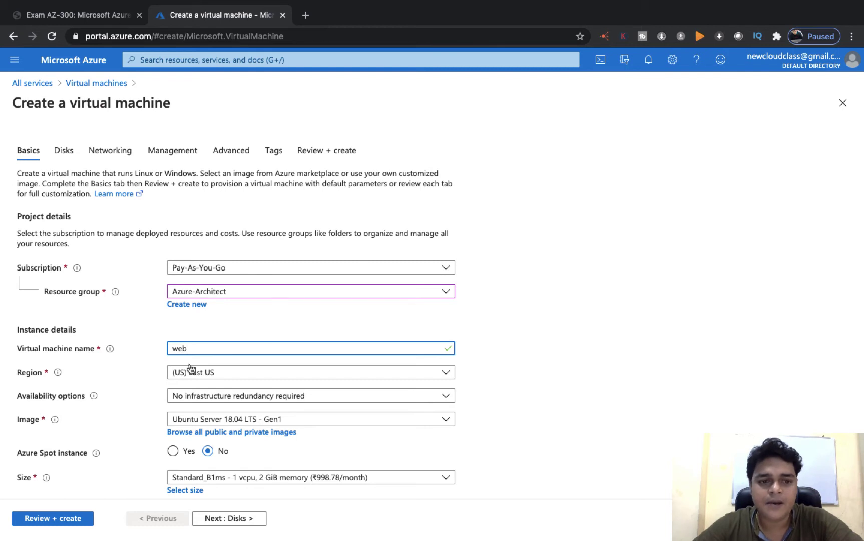
- Set the virtual machine's region to (US) Central US and show the choices for its availability options
scroll(195, 370, "down", 3)
left_click(267, 285)
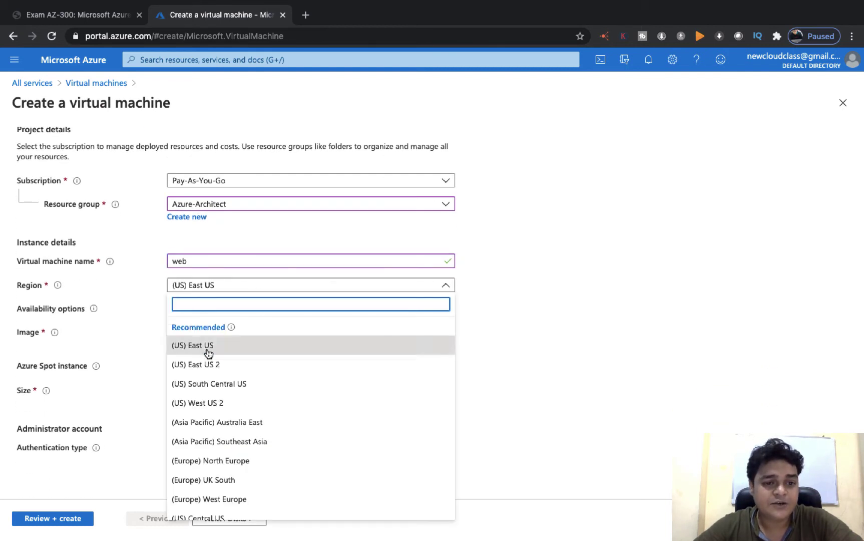
scroll(209, 405, "down", 3)
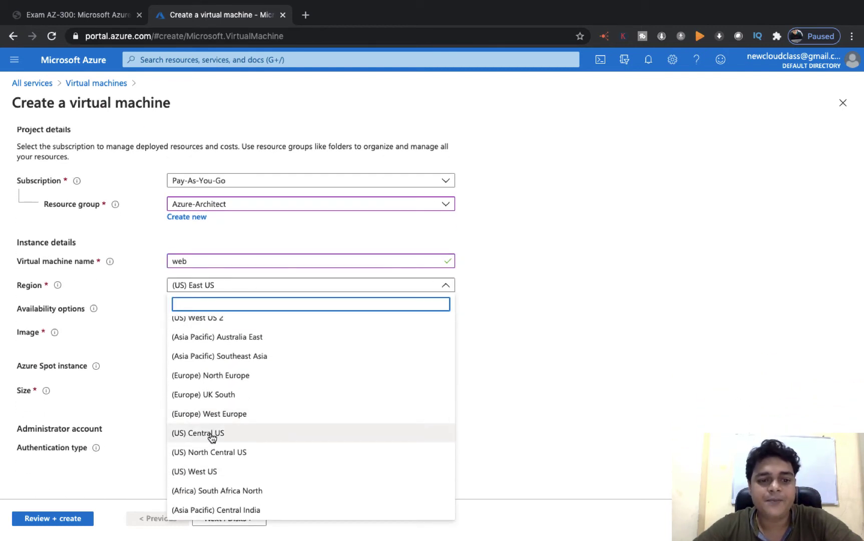
left_click(210, 433)
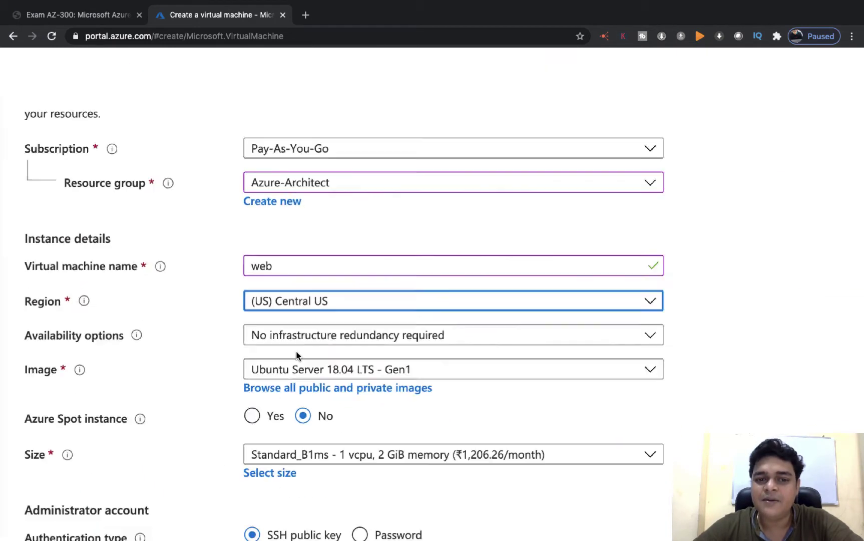
scroll(370, 326, "down", 3)
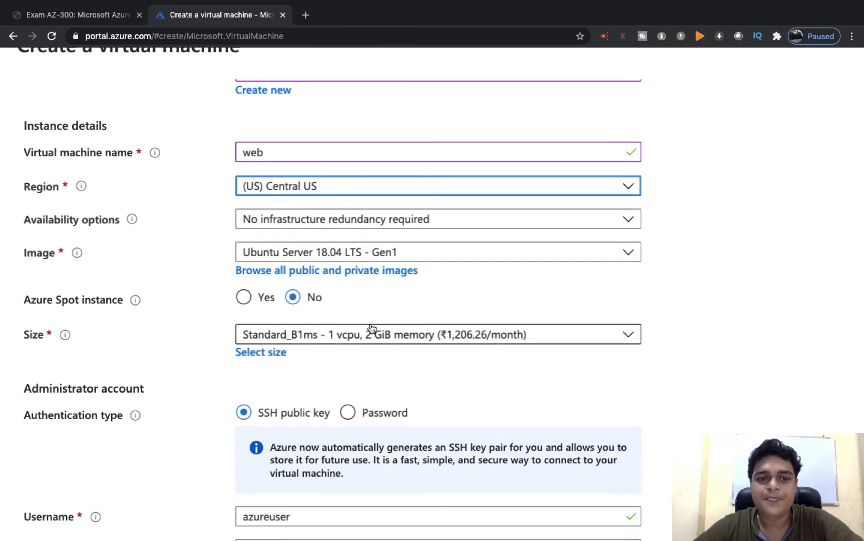
left_click(543, 220)
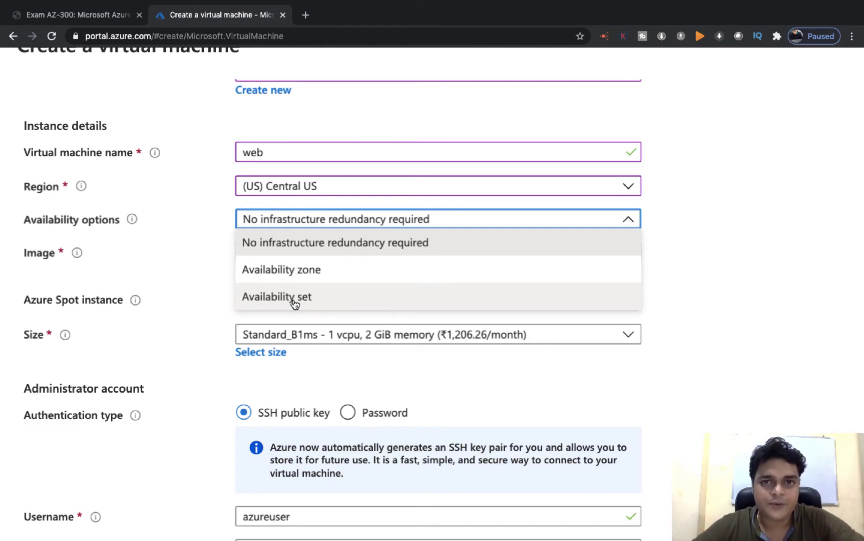
- Switch to Paint S, create a blank 1024 × 768 pixel image and enlarge its window to full screen
key("ctrl+Left")
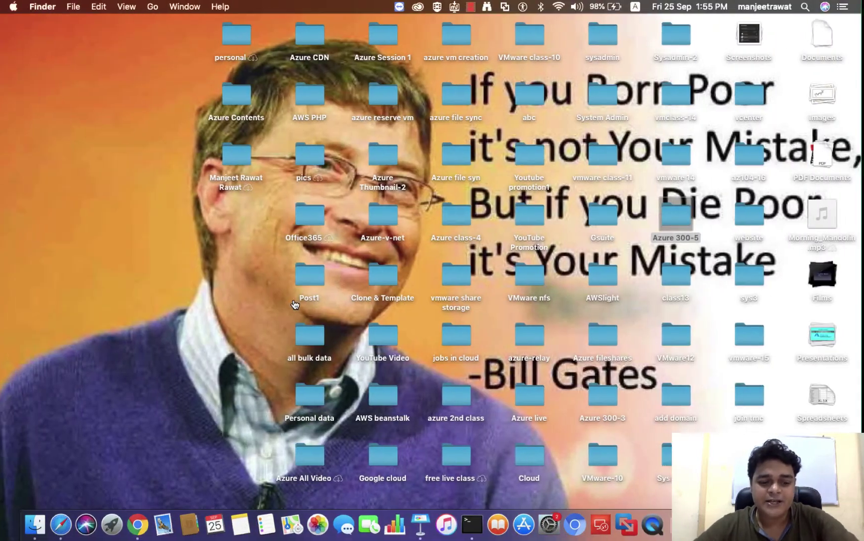
key("super+space")
type("paint")
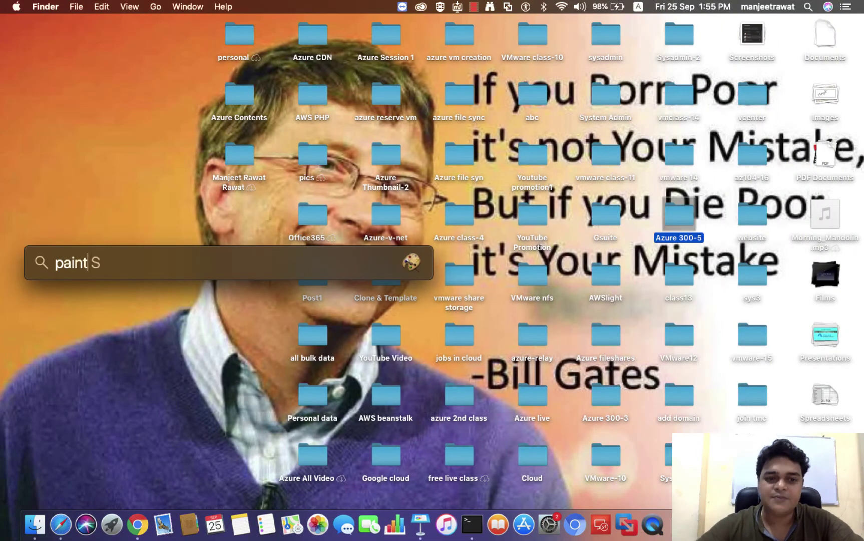
key("Return")
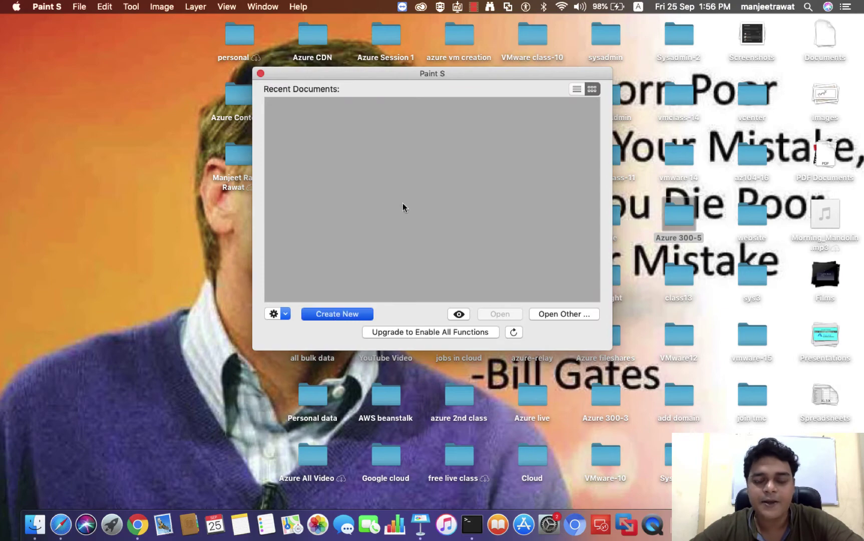
key("Return")
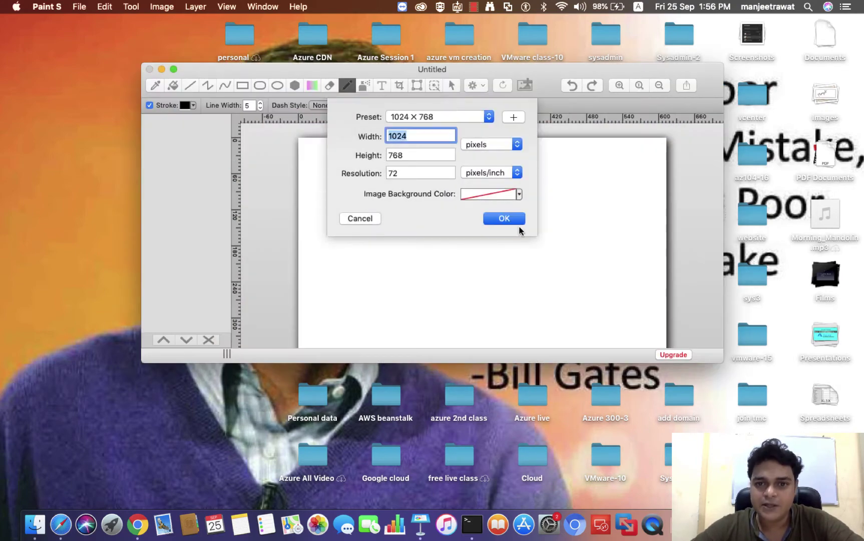
left_click(504, 218)
left_click(173, 69)
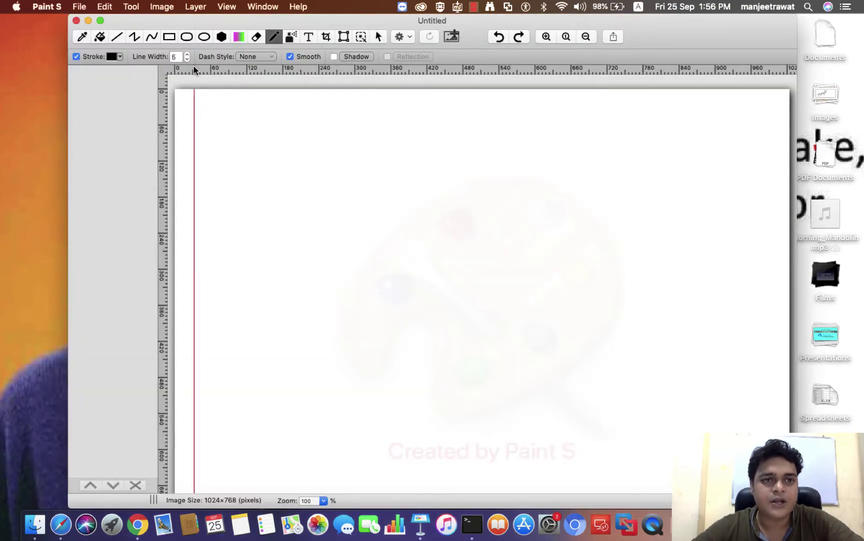
left_click(102, 21)
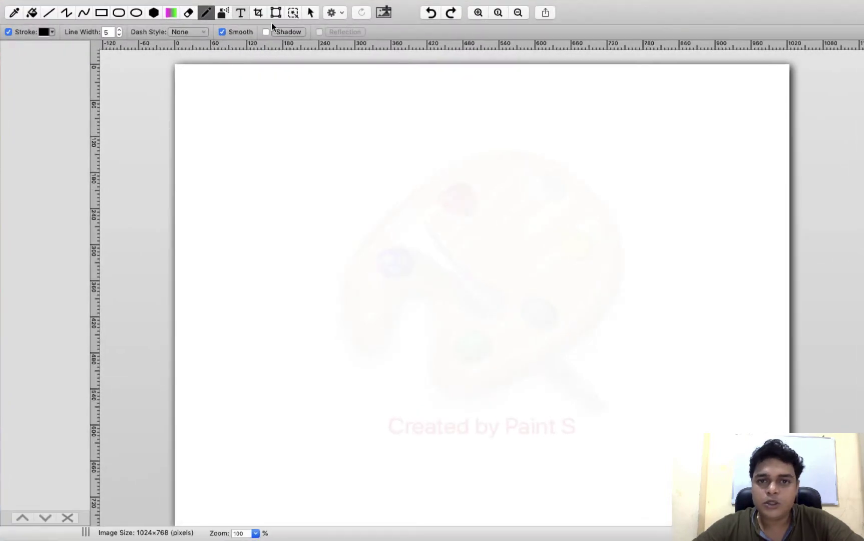
- Add the title text "Azure VM H.A." at the top centre of the canvas
left_click(241, 13)
left_click_drag(381, 73, 632, 144)
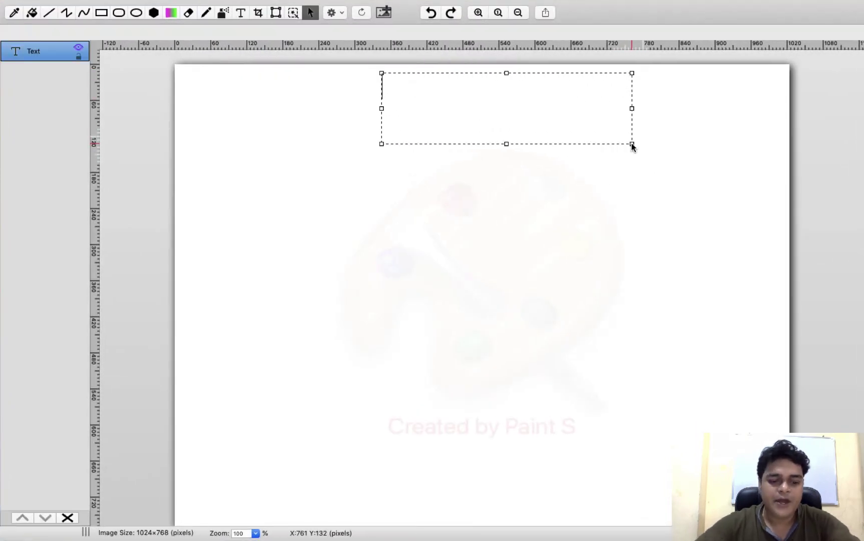
type("Azure VM")
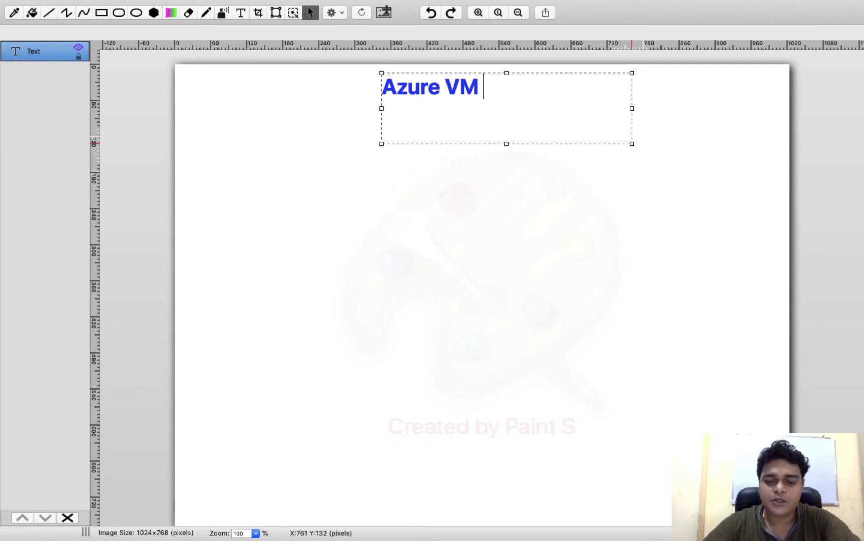
type(" H.A")
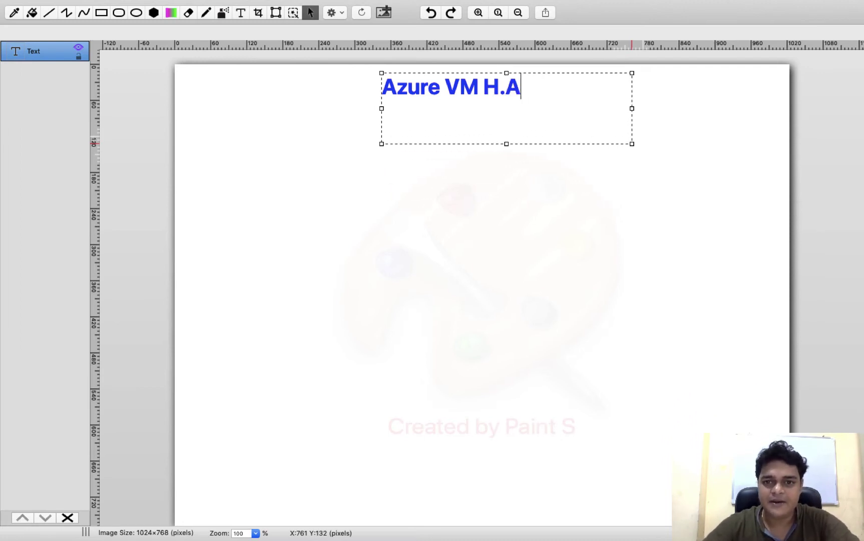
type(".")
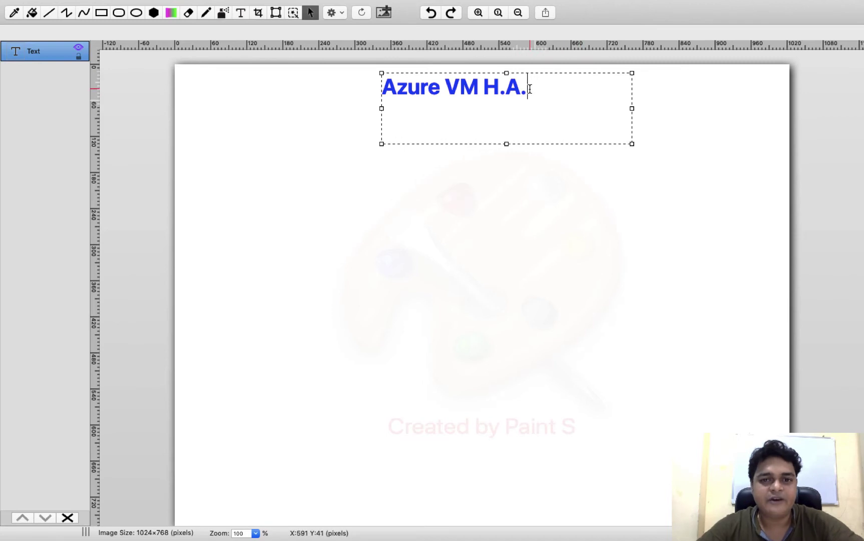
- Recolour the "Azure VM H.A." title magenta and draw a rectangle around it as a frame
left_click_drag(529, 88, 241, 56)
left_click(175, 55)
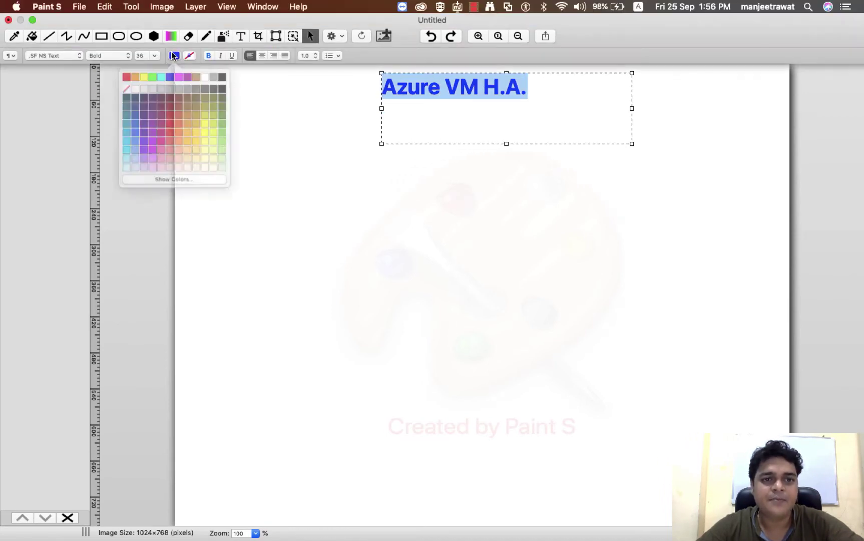
left_click(179, 76)
left_click(312, 216)
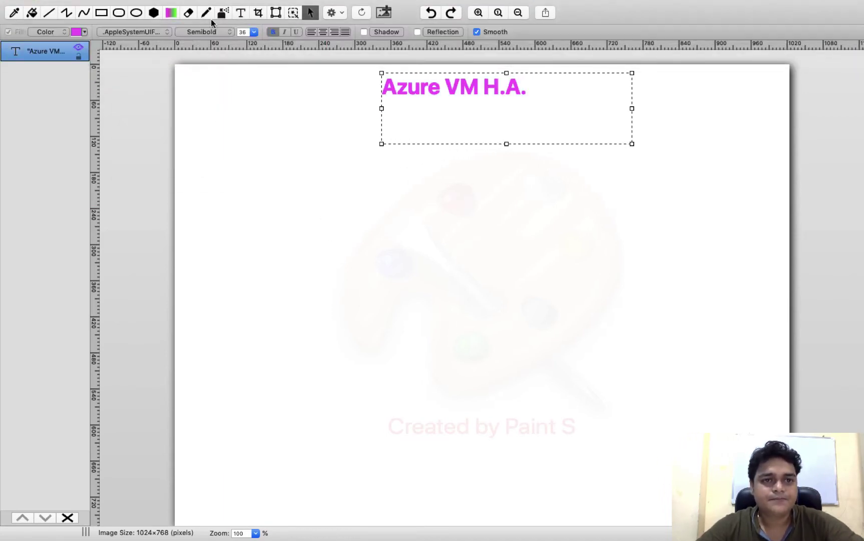
left_click(102, 12)
left_click_drag(372, 64, 539, 107)
- Add a large text box on the left half of the canvas with the first line "Availability Zone"
left_click(241, 12)
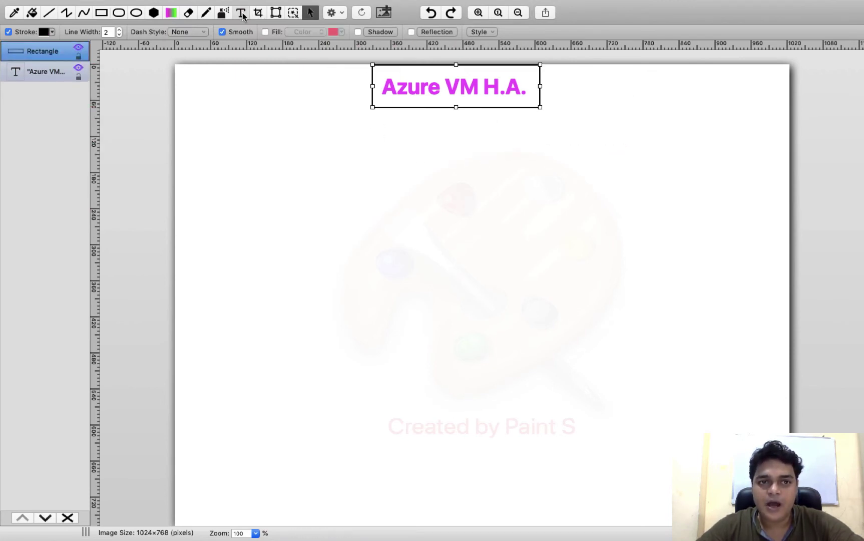
left_click_drag(212, 196, 450, 433)
type("Ava")
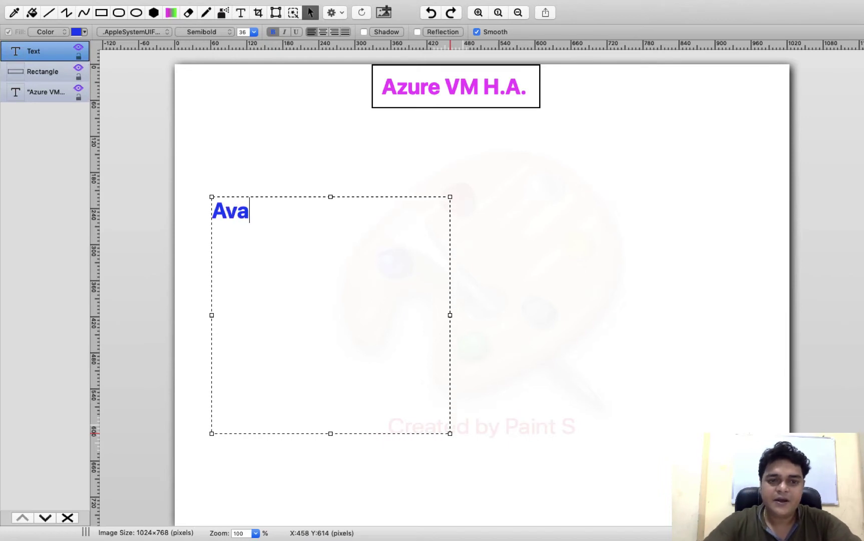
type("ila")
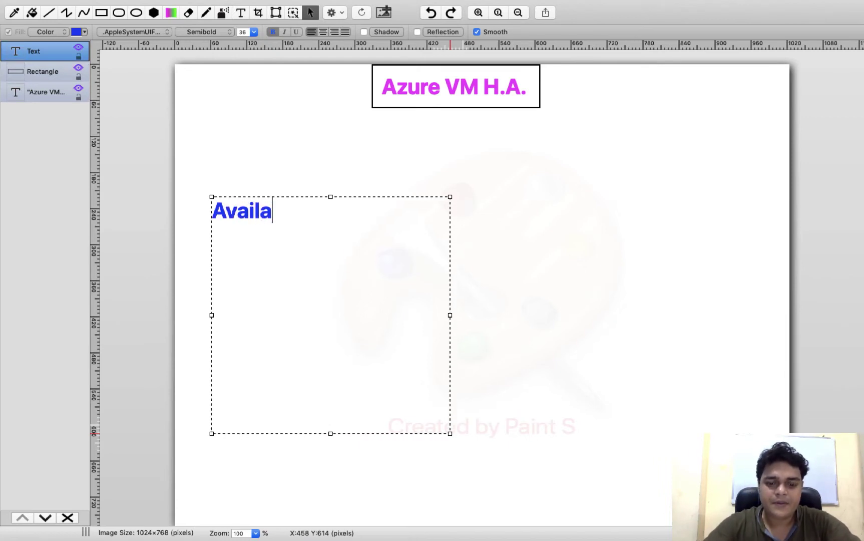
type("bility ")
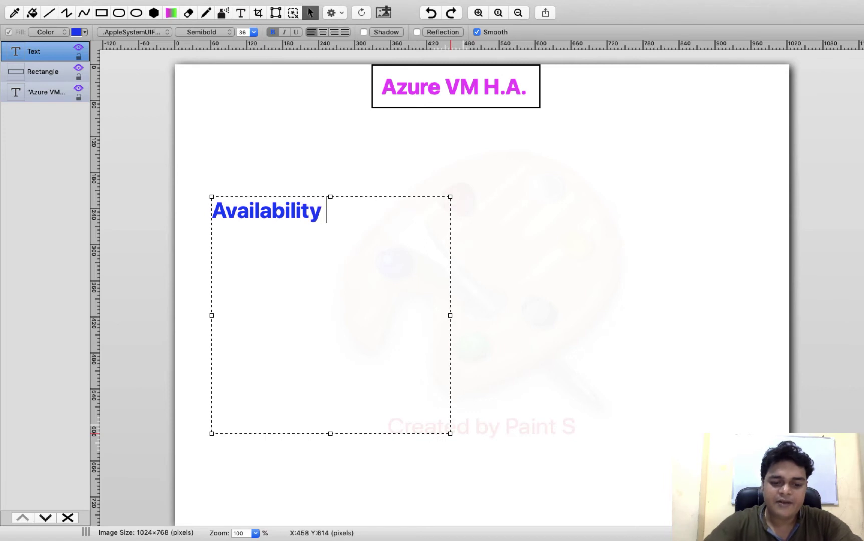
type("Zone")
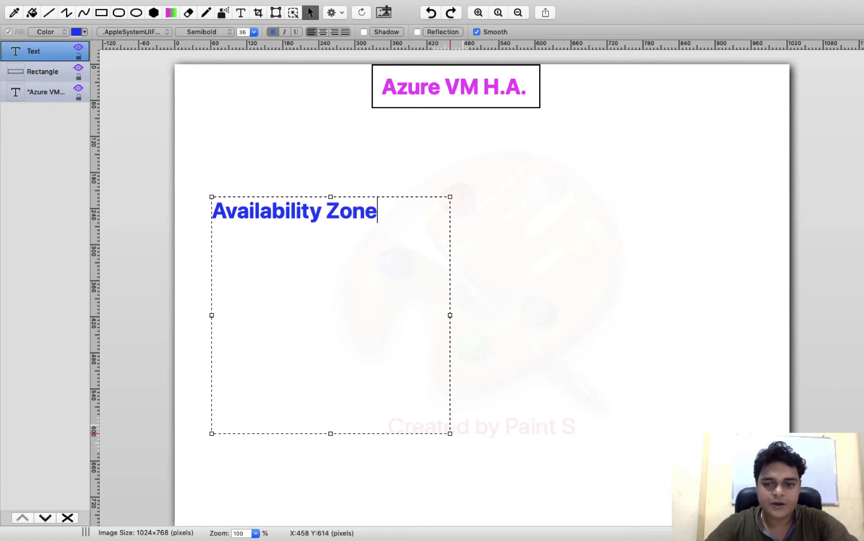
- Add the line "Availability Set" a few blank lines below "Availability Zone" in the same text box
key("Return")
key("Return")
key("Return")
type("Av")
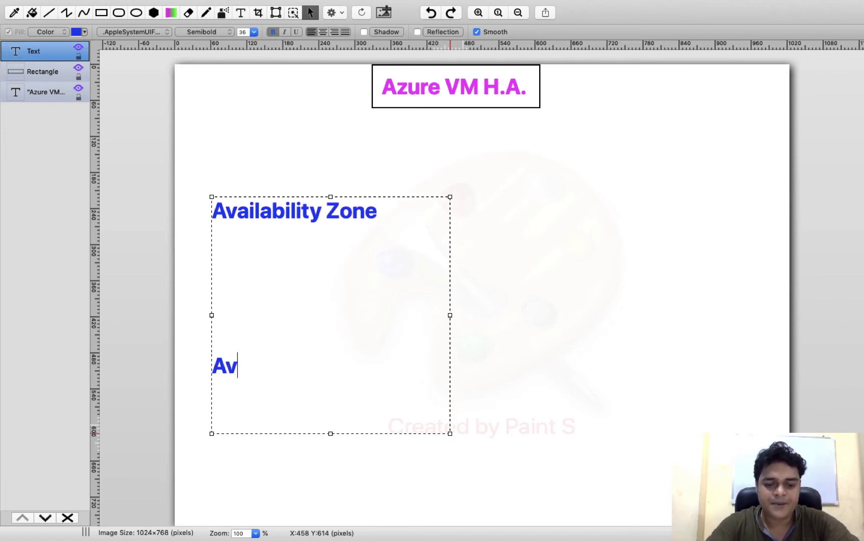
type("aila")
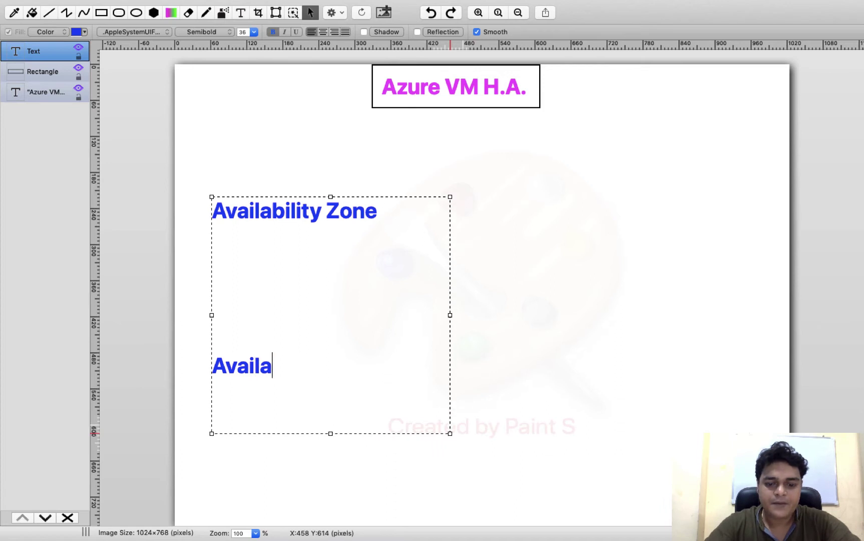
type("bility S")
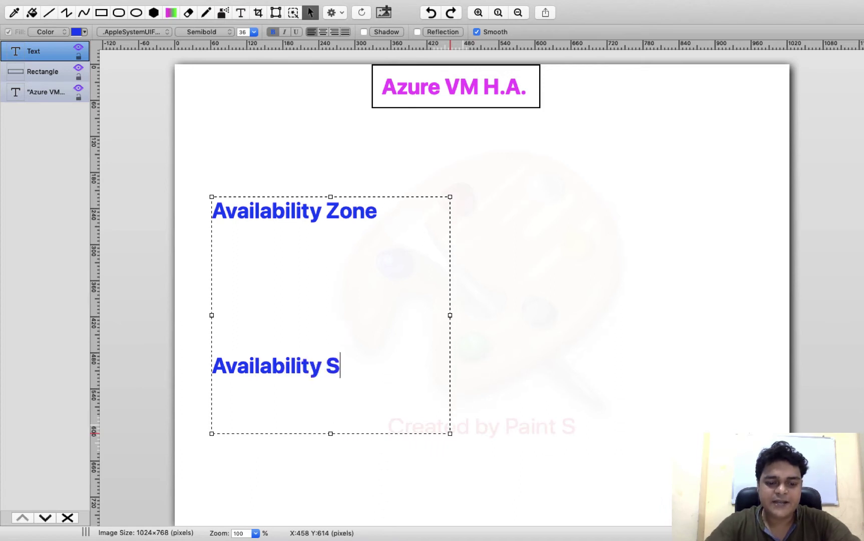
type("et")
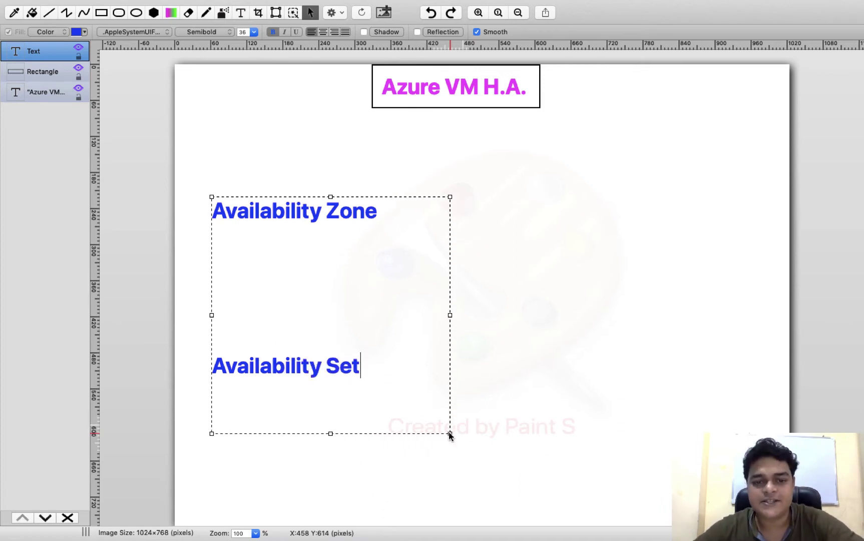
- Widen the text box with the "Availability Zone" and "Availability Set" lines almost to the canvas's right edge
left_click_drag(395, 395, 194, 183)
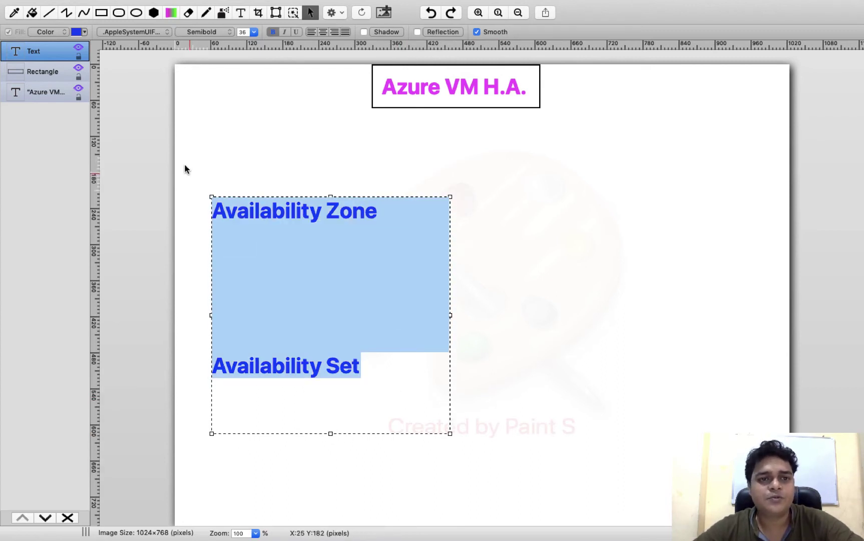
left_click(550, 225)
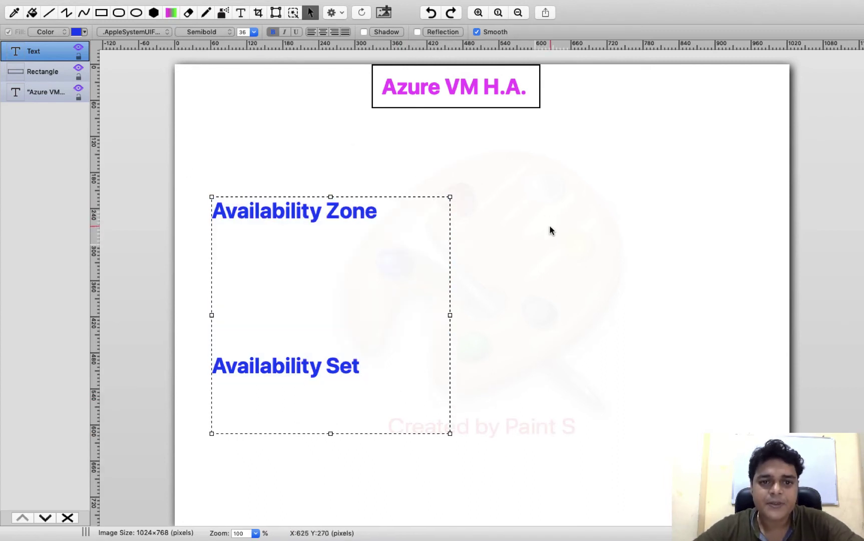
left_click_drag(450, 315, 779, 345)
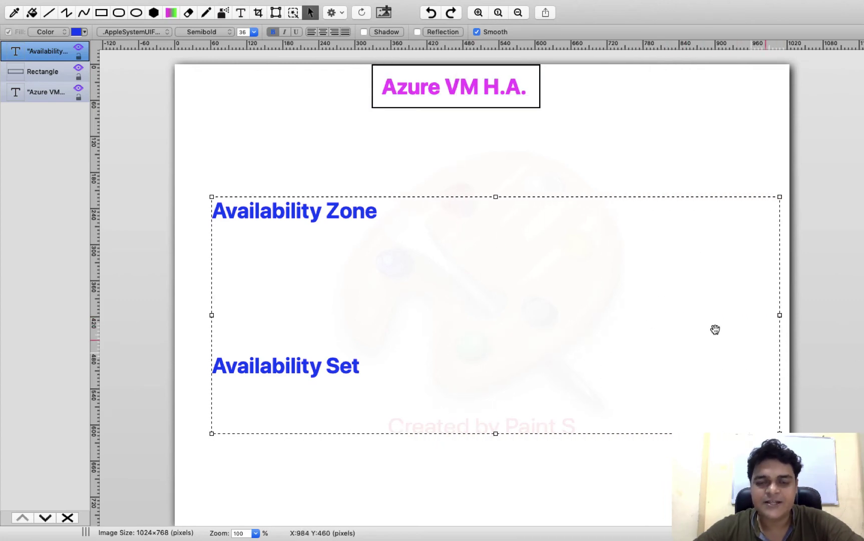
left_click(593, 134)
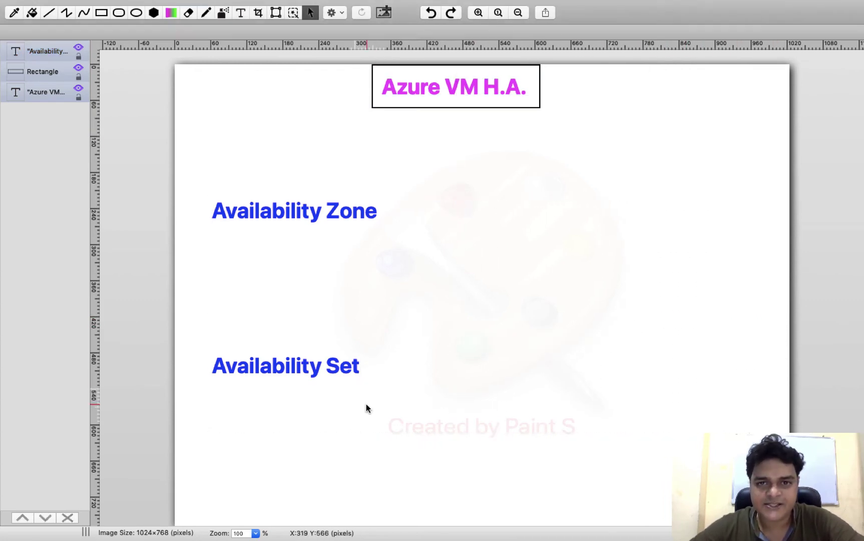
- Switch to the Azure portal and set the virtual machine's availability option to Availability zone with zone 2
key("ctrl+Right")
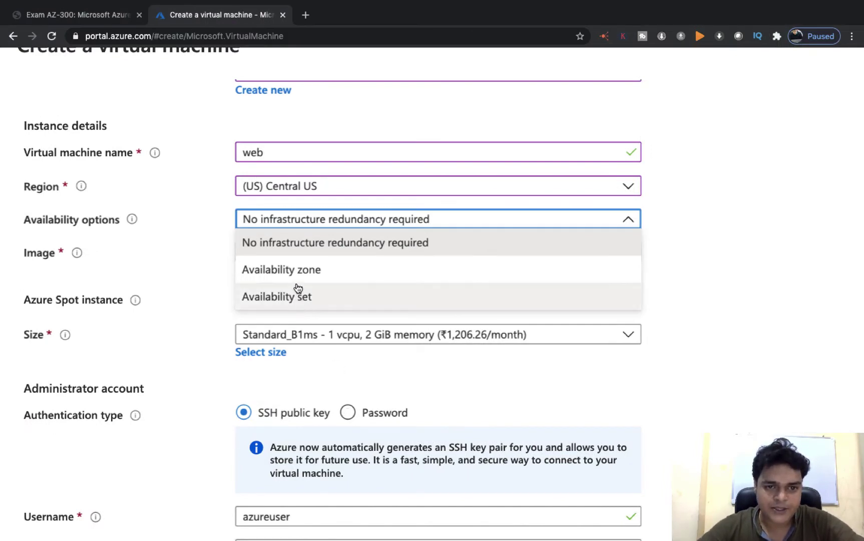
key("Escape")
key("Down")
left_click(378, 259)
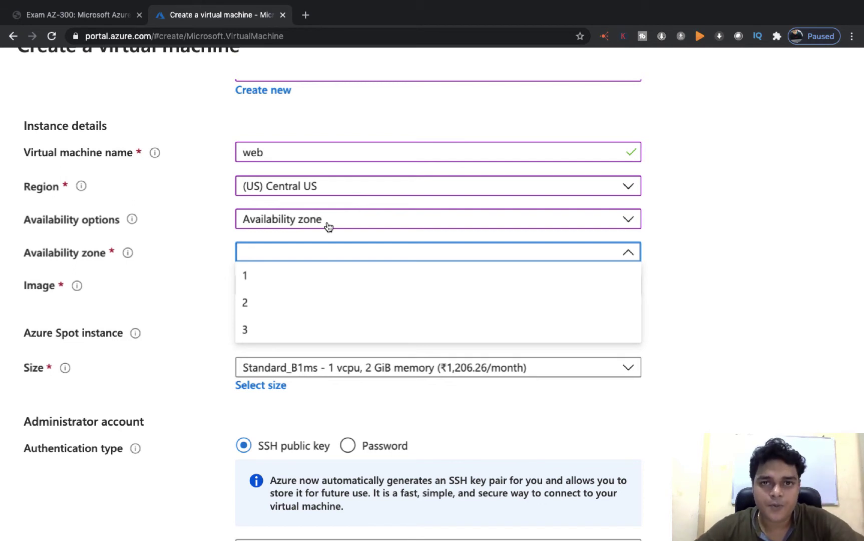
left_click(247, 304)
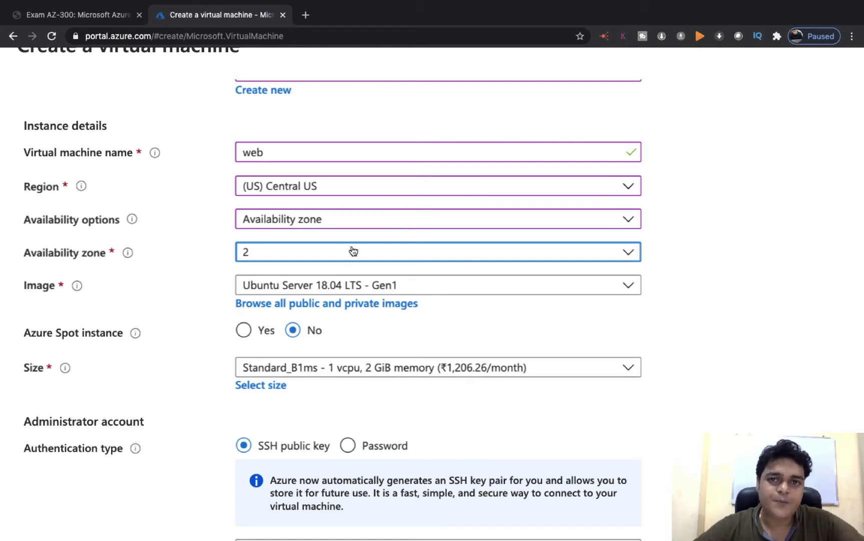
- Switch to Paint S and draw a small square with a tiny rectangle beneath it, just below and right of "Availability Zone"
key("ctrl+Left")
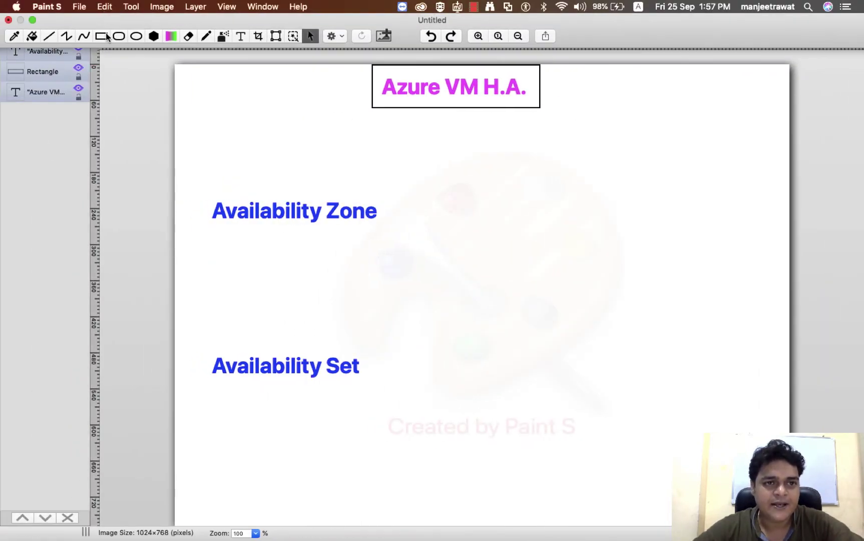
left_click(101, 32)
left_click_drag(406, 241, 417, 277)
left_click(430, 292)
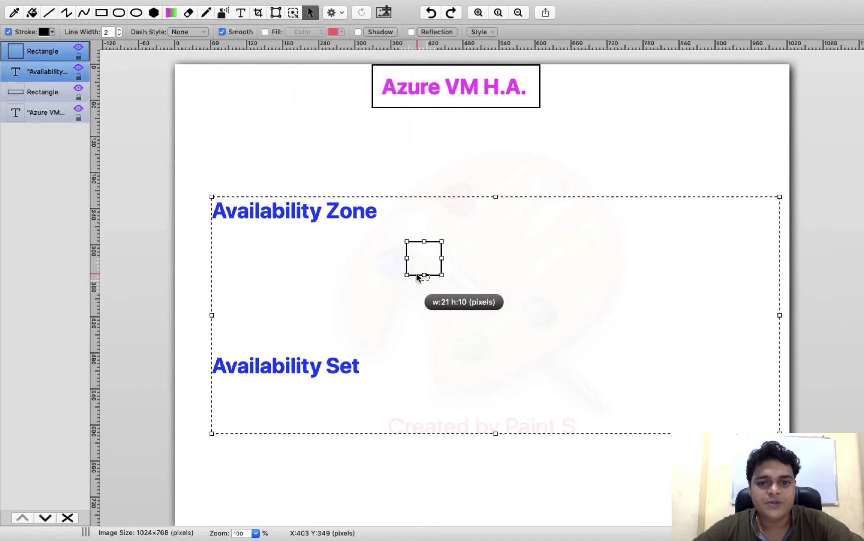
left_click(518, 107)
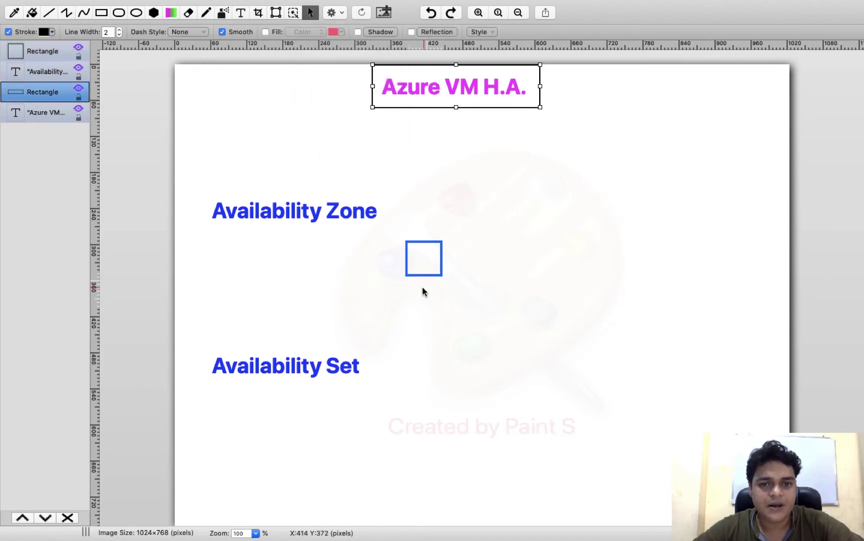
left_click(101, 15)
left_click_drag(425, 281, 418, 276)
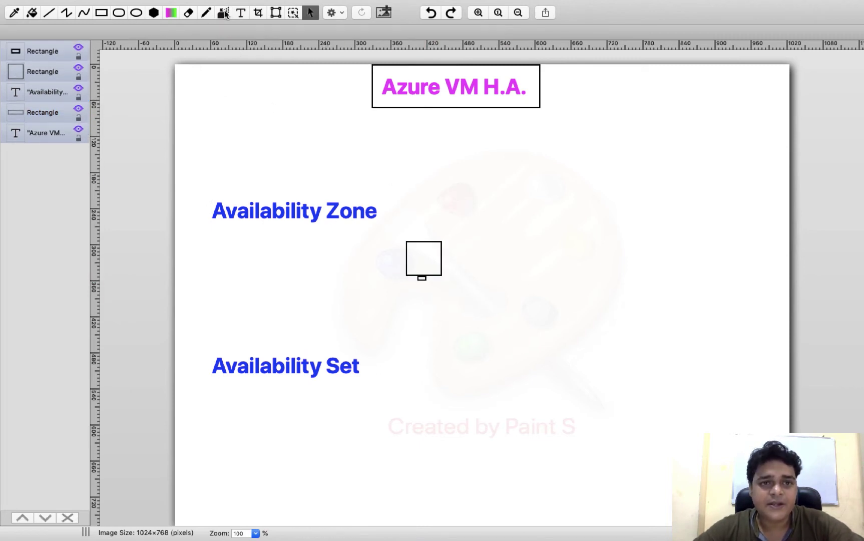
- Add the text "centeral us" in the upper right part of the canvas
left_click(241, 13)
left_click_drag(600, 160, 768, 198)
type("centeral")
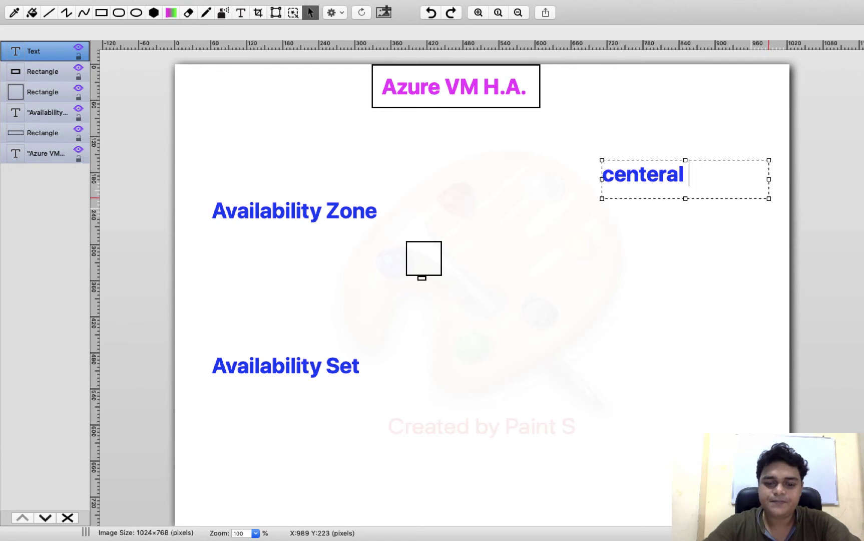
type(" us")
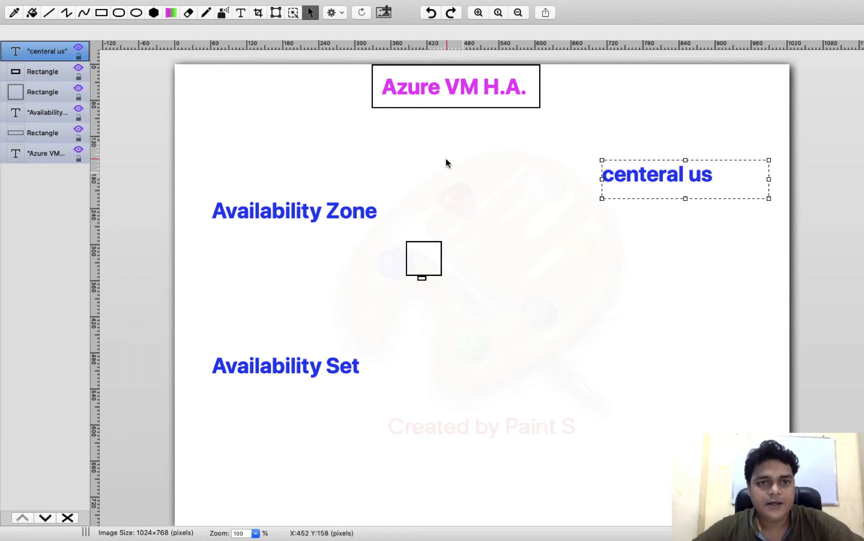
- Draw a rectangle around the "centeral us" text and align its upper left corner with the text box
left_click(101, 13)
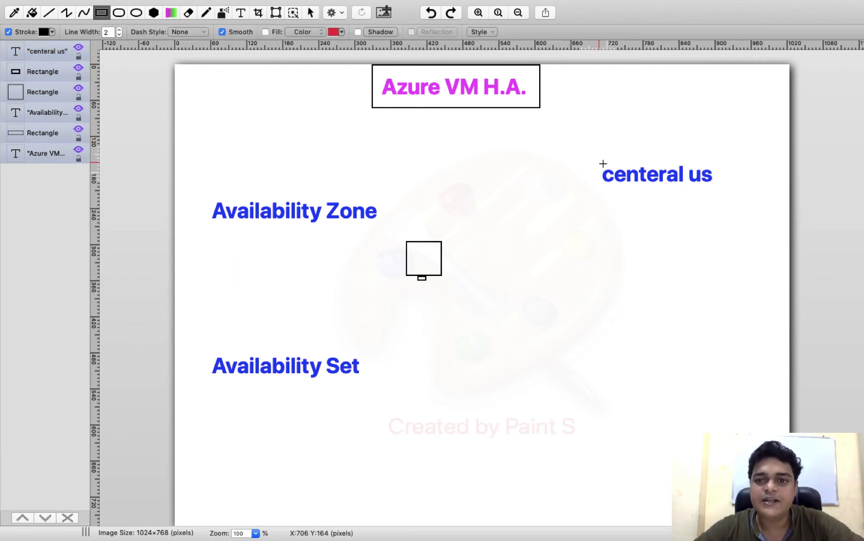
left_click_drag(603, 166, 734, 207)
left_click_drag(662, 196, 663, 189)
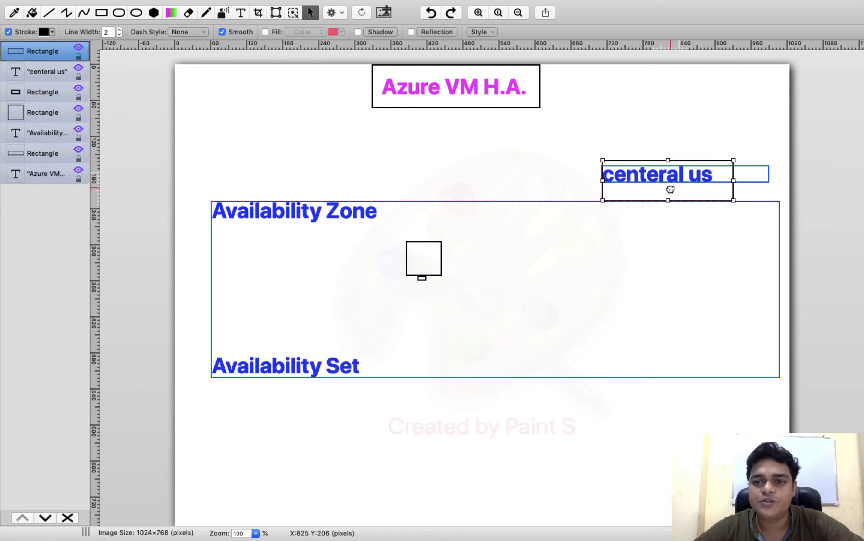
left_click(667, 105)
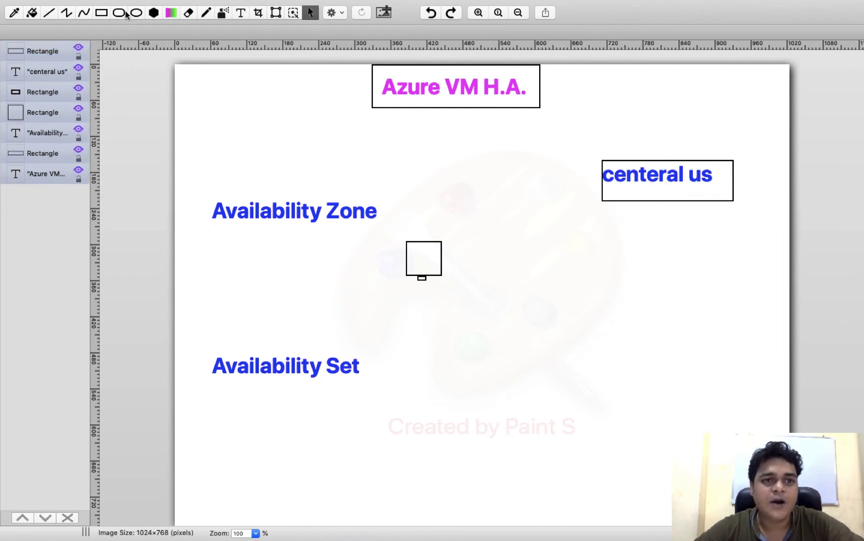
- Add a text box below "centeral us" with the lines "Zone-1" and "Zone-2" separated by a blank line
left_click(240, 13)
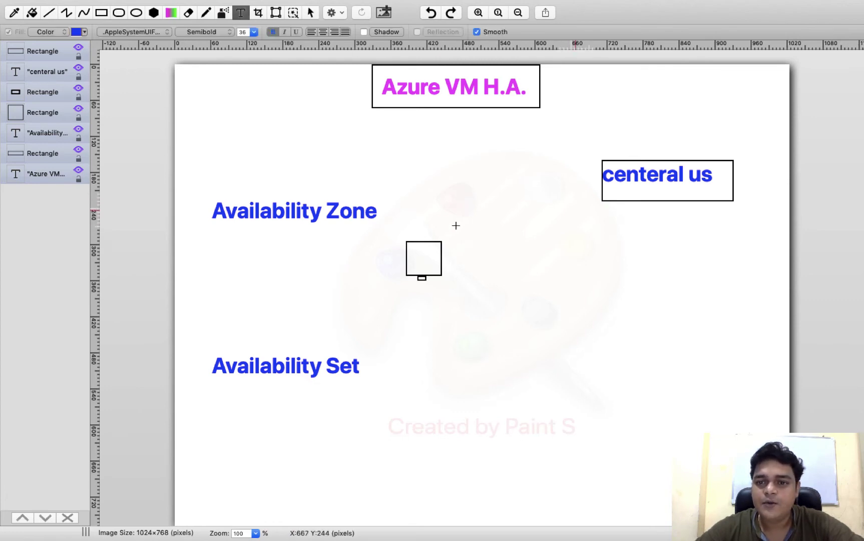
left_click_drag(629, 237, 748, 368)
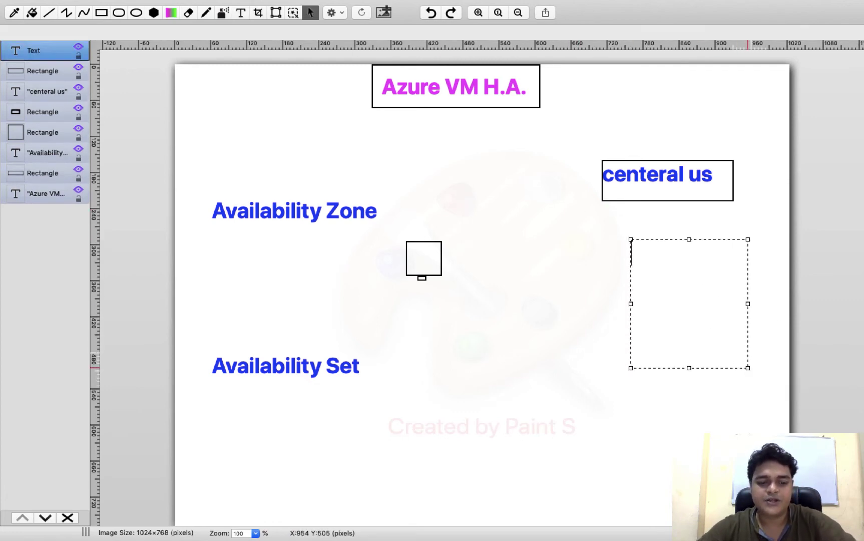
type("Zone-1")
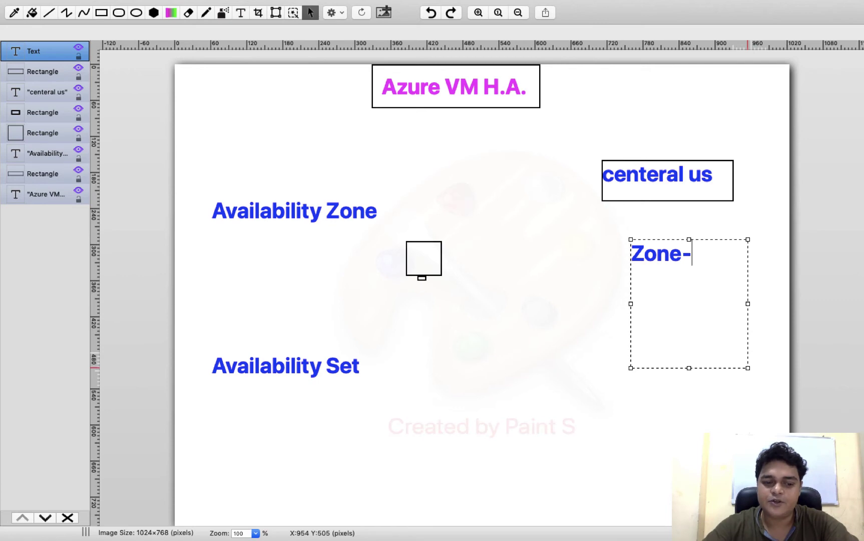
key("Return")
key("Return")
type("Zone")
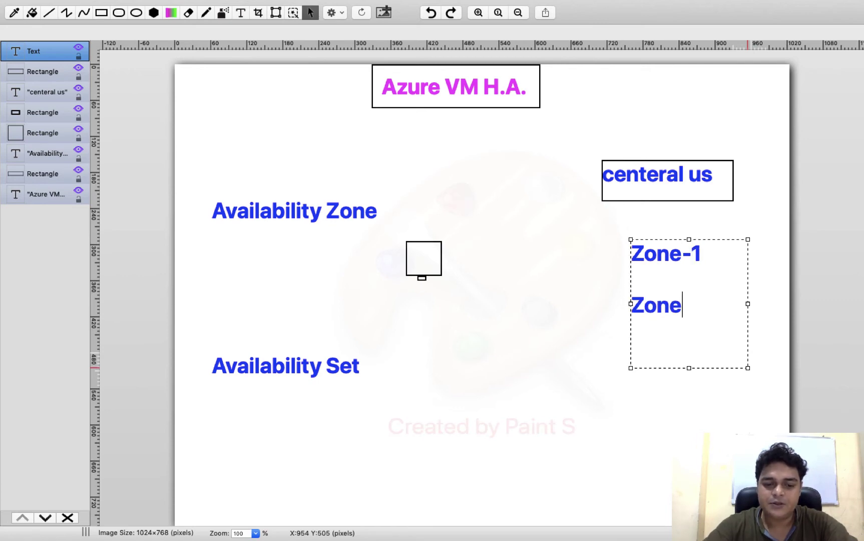
type("-2")
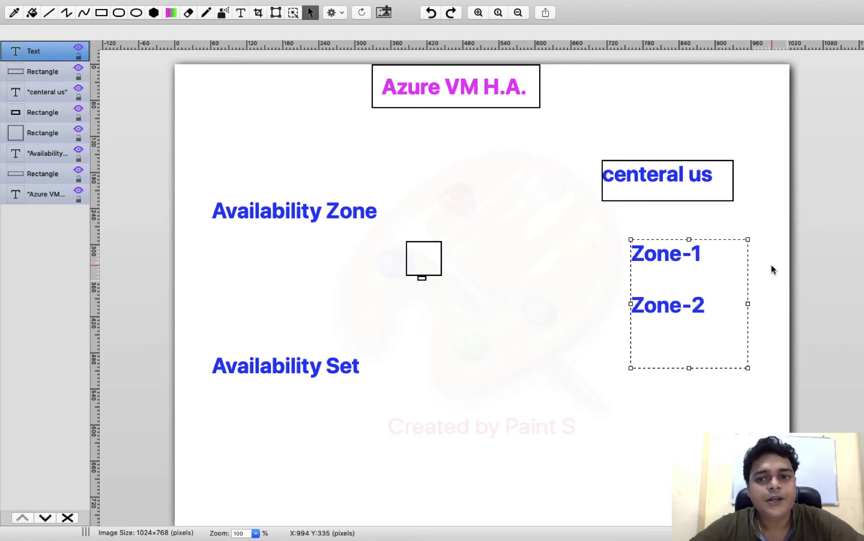
- Sketch arrows from the small square to "centeral us" and "Zone-1", outline "Zone-1", and underline the word "Zone" in "Availability Zone"
left_click(206, 12)
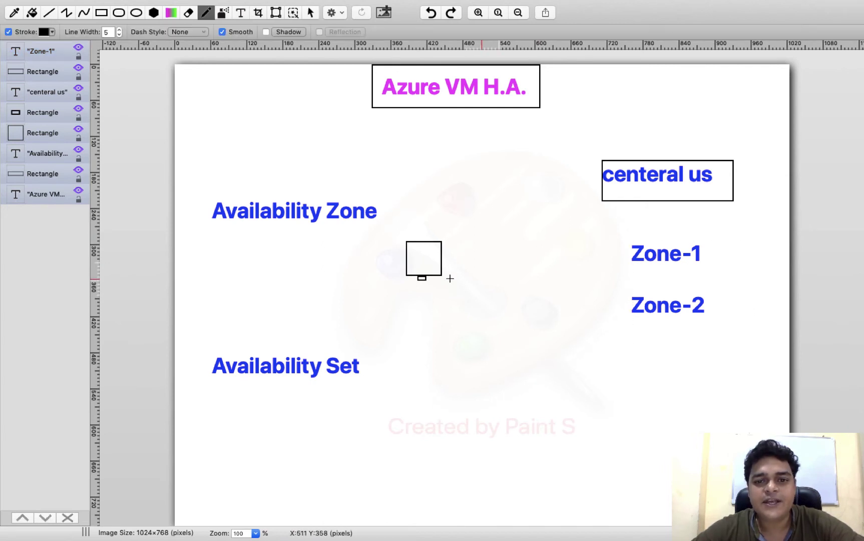
mouse_move(443, 244)
left_mouse_down()
mouse_move(585, 191)
mouse_move(595, 205)
left_mouse_up()
mouse_move(443, 243)
left_mouse_down()
mouse_move(581, 264)
mouse_move(625, 260)
mouse_move(631, 279)
mouse_move(714, 283)
mouse_move(724, 242)
mouse_move(627, 234)
left_mouse_up()
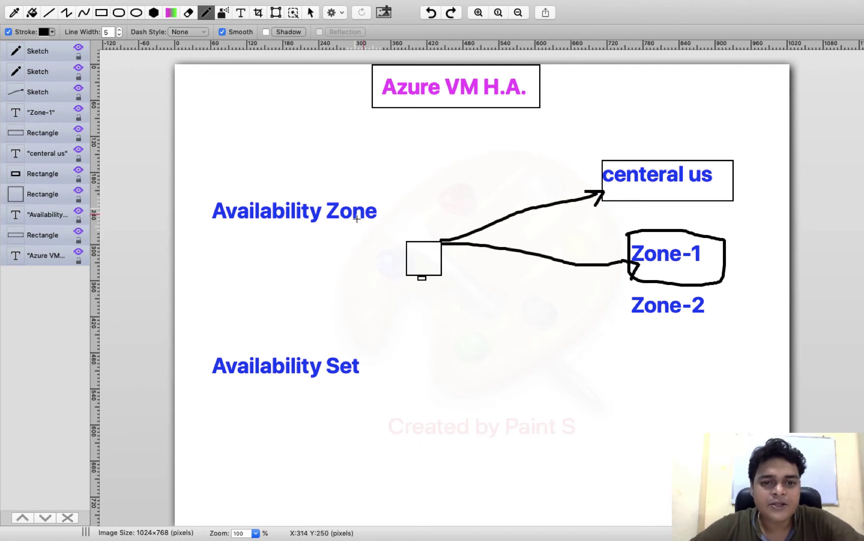
left_click_drag(336, 226, 376, 226)
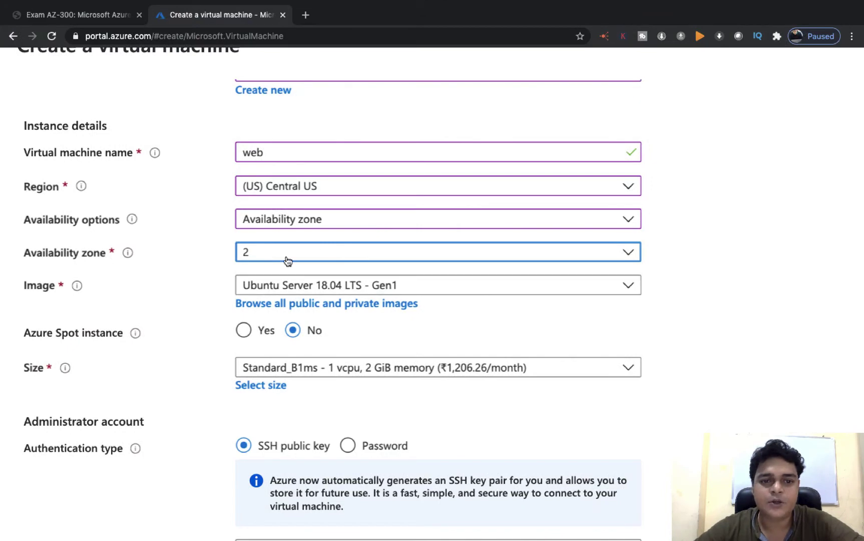
- Set the virtual machine's availability zone to 1 in the Azure portal and return to the Paint S diagram
left_click(295, 257)
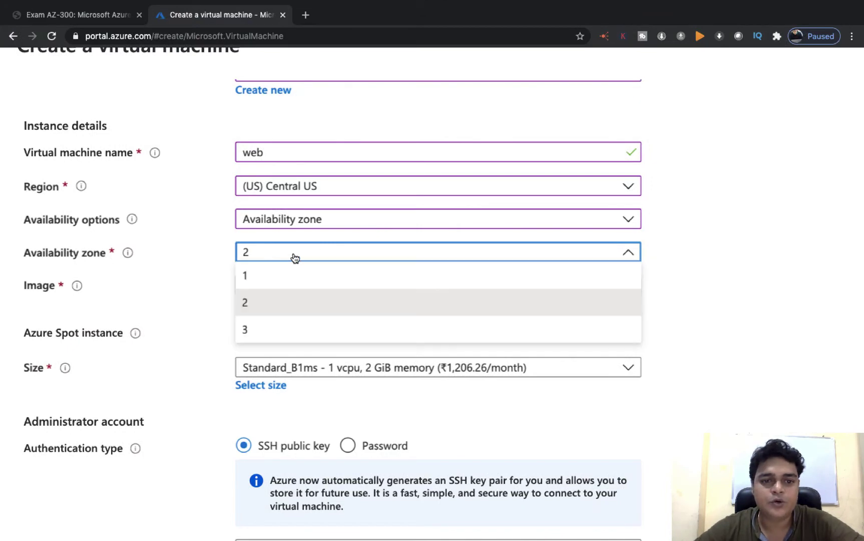
left_click(270, 301)
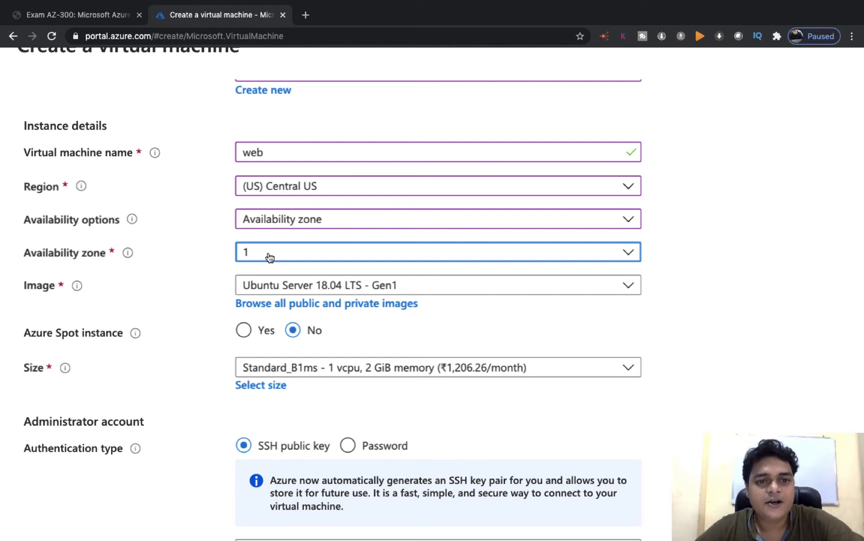
key("ctrl+Left")
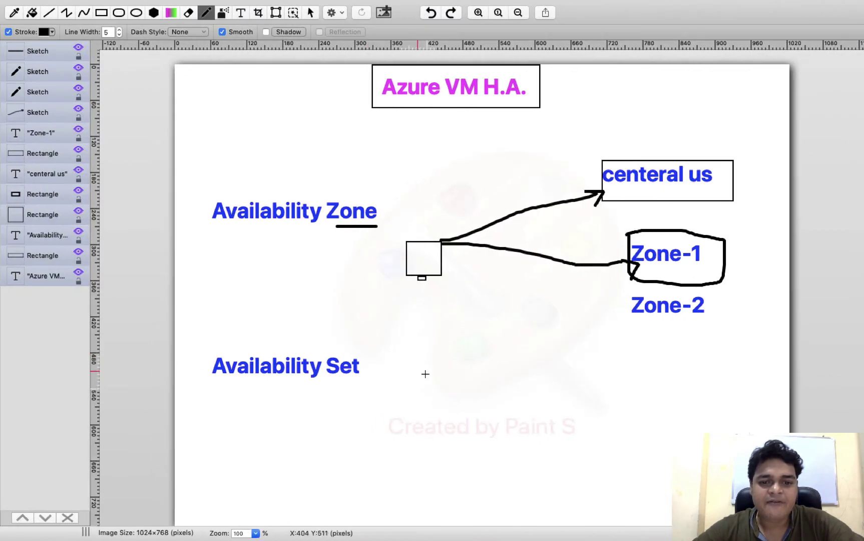
- Switch to the Azure portal and change the virtual machine's availability option to Availability set
key("ctrl+Right")
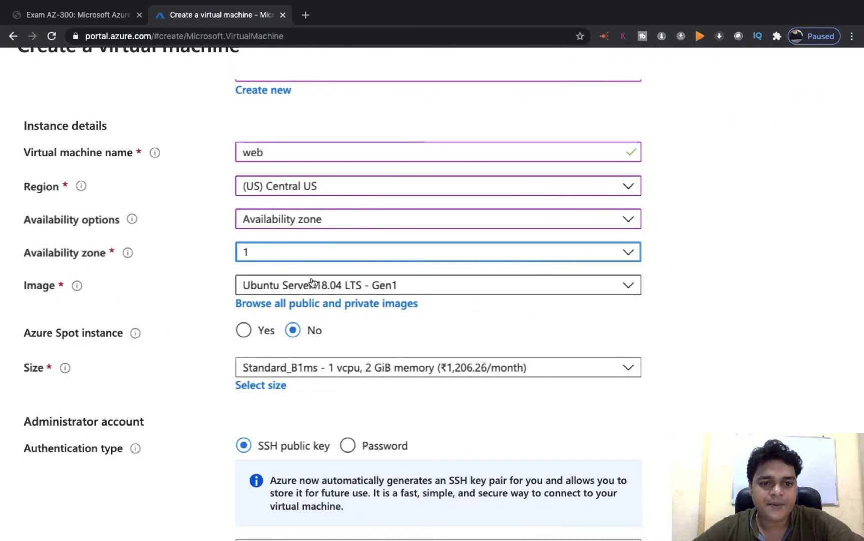
left_click(299, 256)
left_click(319, 219)
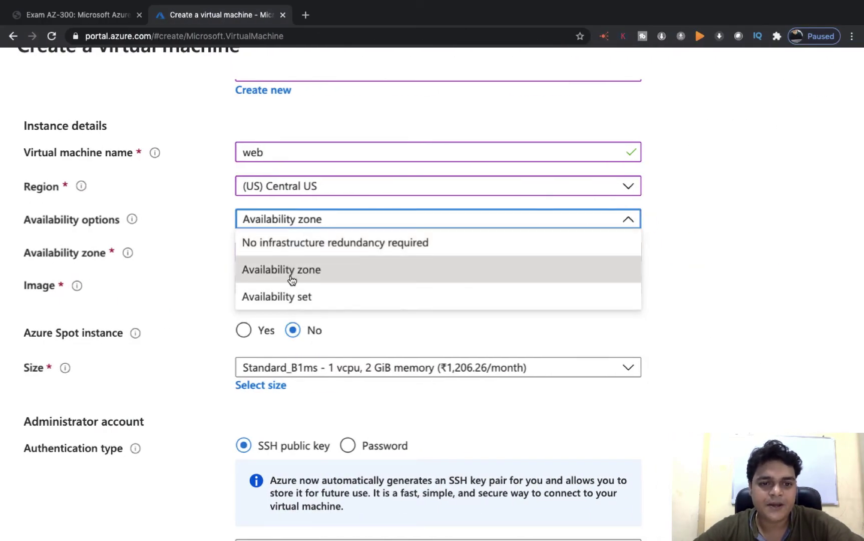
left_click(289, 295)
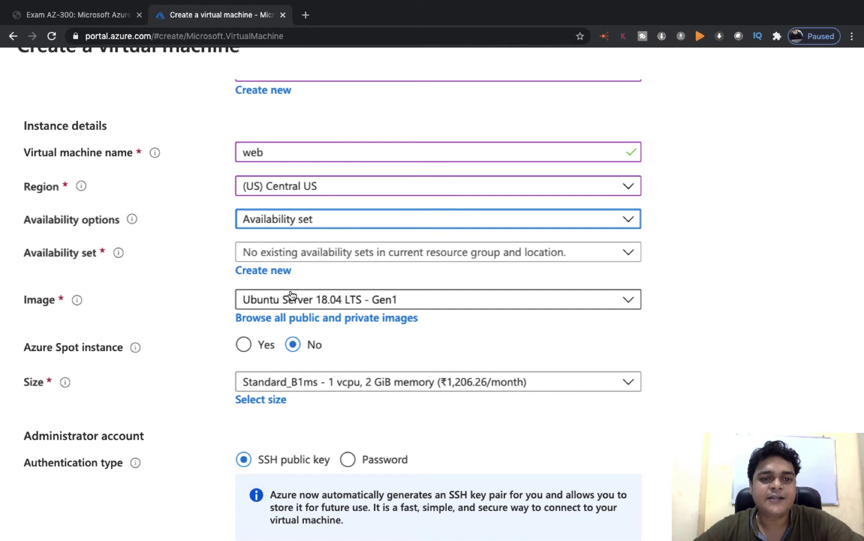
- Open the form for creating a new availability set and reset the page zoom to show it fully
left_click(269, 275)
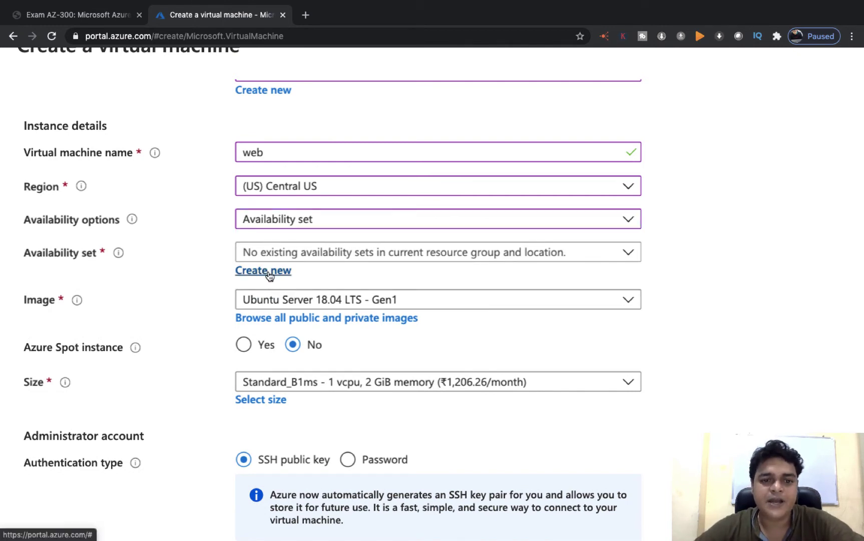
left_click(269, 273)
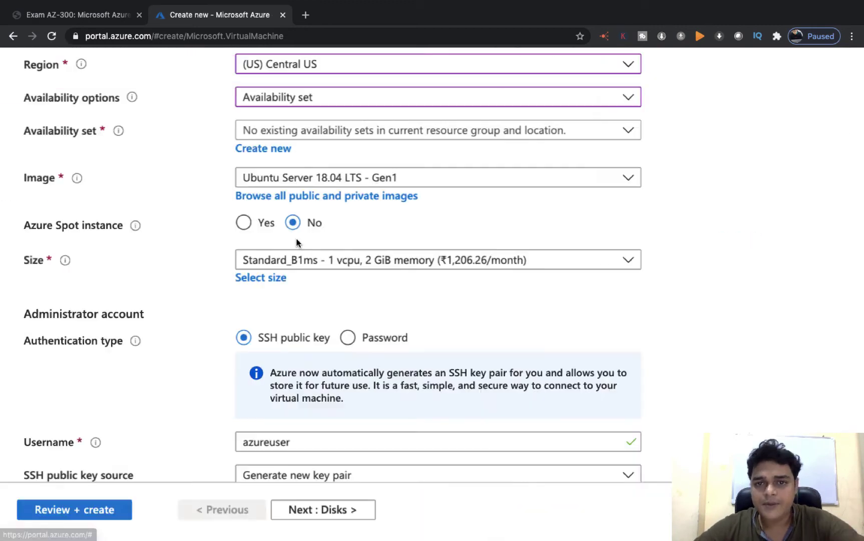
key("super+0")
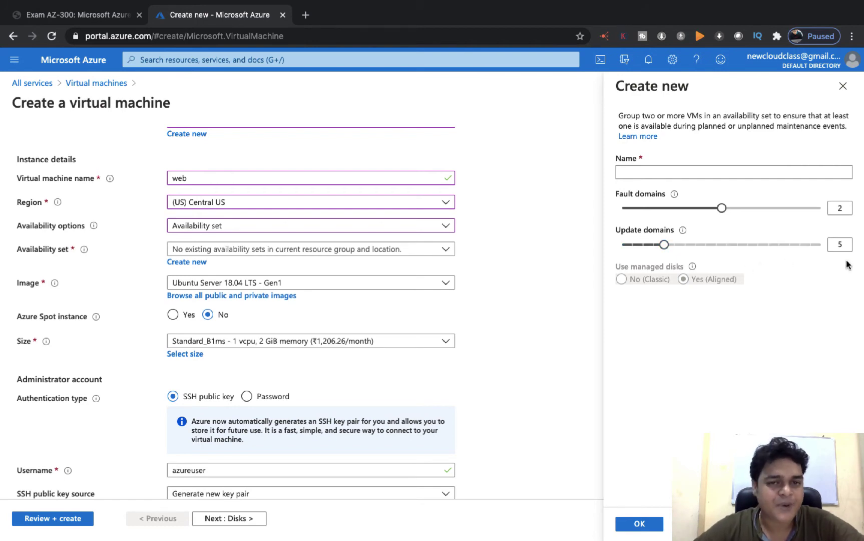
- Switch to Paint S and draw a computer from a rectangle with a thin base rectangle below "Availability Set"
key("ctrl+Left")
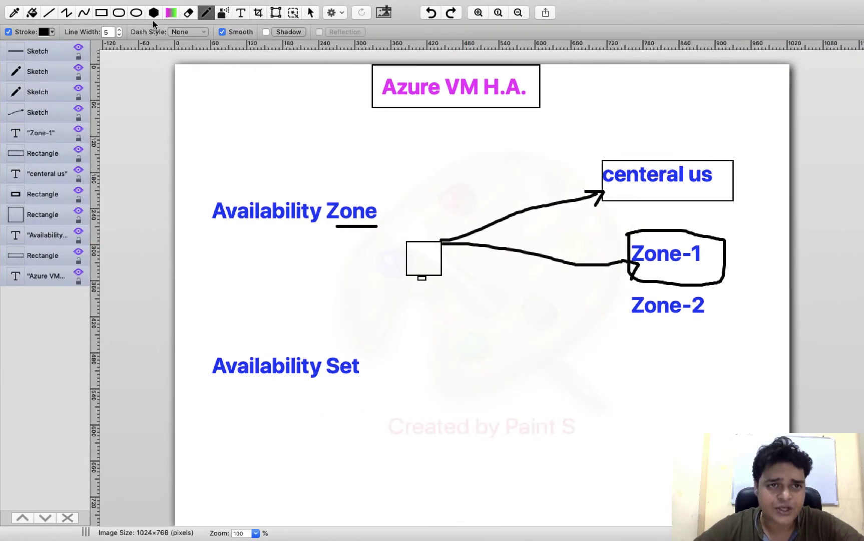
left_click(102, 13)
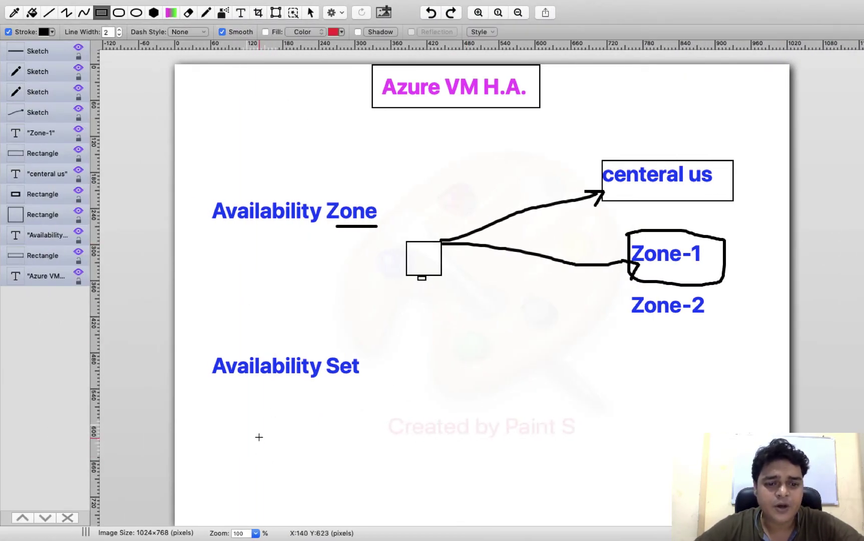
left_click_drag(259, 437, 271, 465)
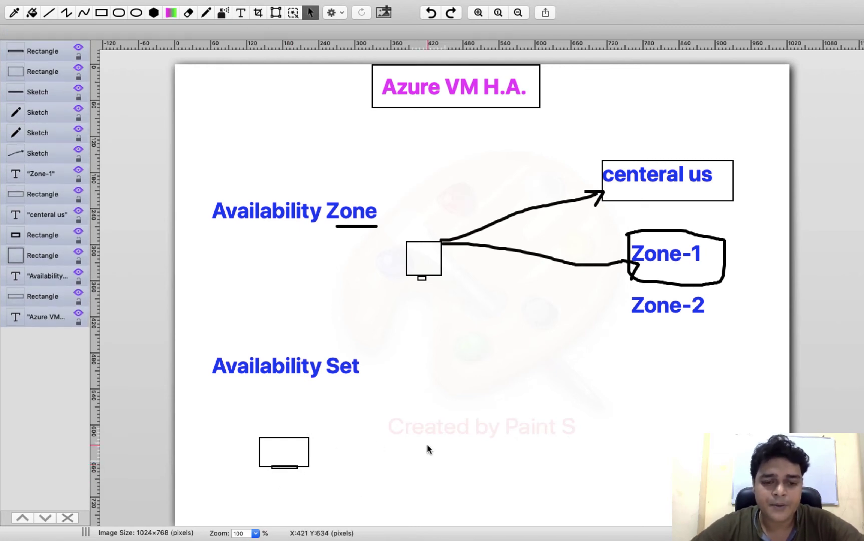
- Add the text label "fault Domain" beside the new computer drawing and widen its text box to fit one line
left_click(242, 13)
left_click_drag(432, 385, 521, 412)
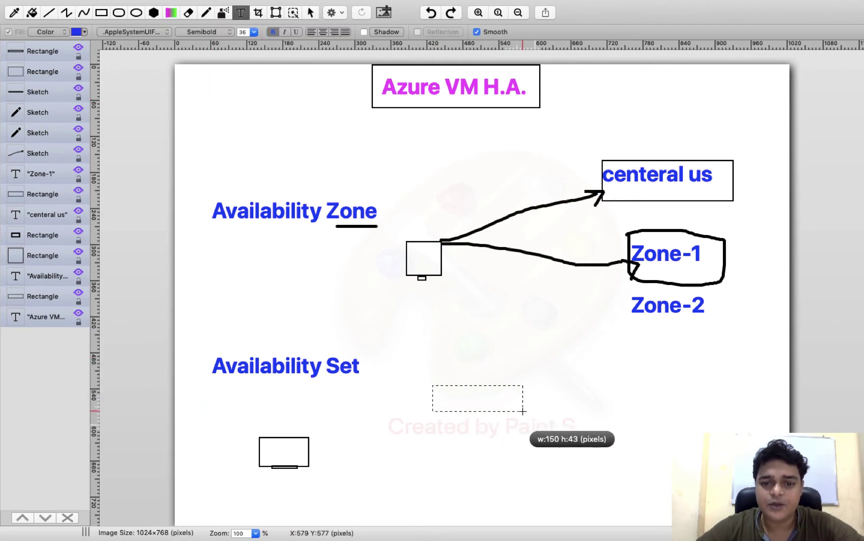
key("super+Tab")
key("super+Tab")
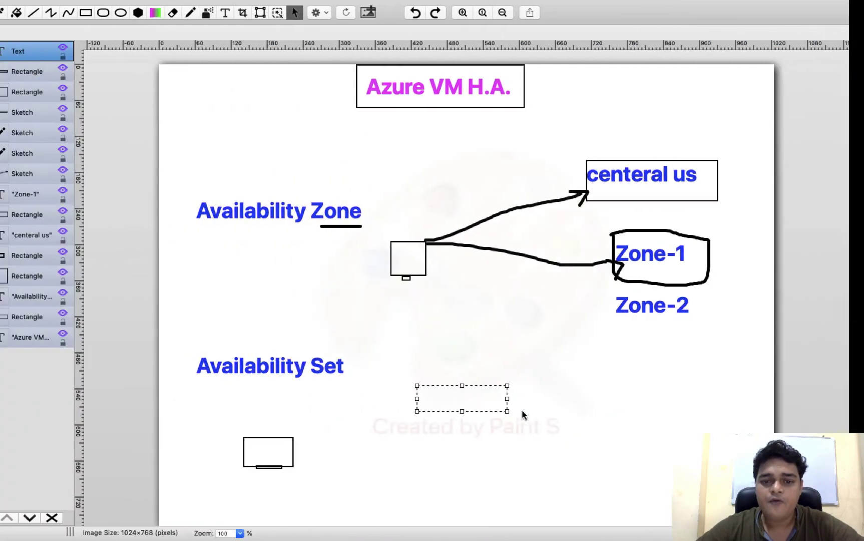
type("fault Do")
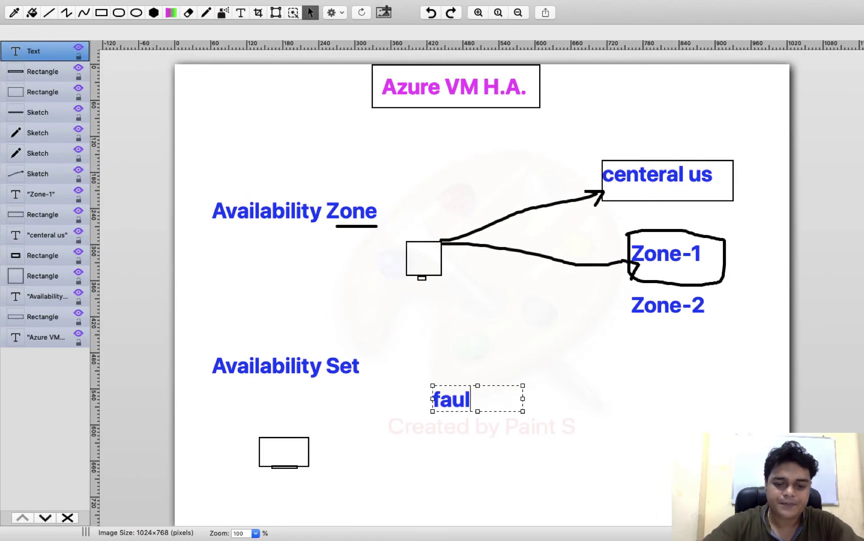
key("BackSpace")
key("BackSpace")
key("BackSpace")
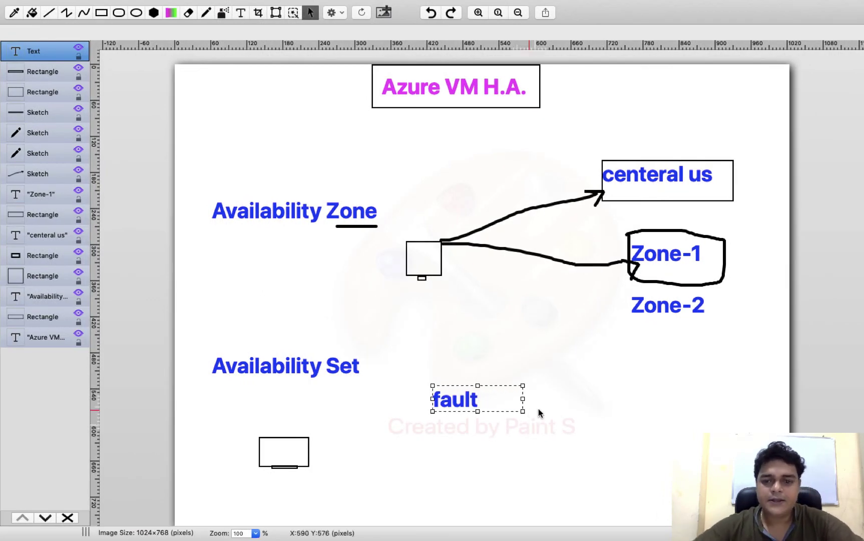
type("Domain")
left_click_drag(523, 399, 627, 398)
left_click(485, 470)
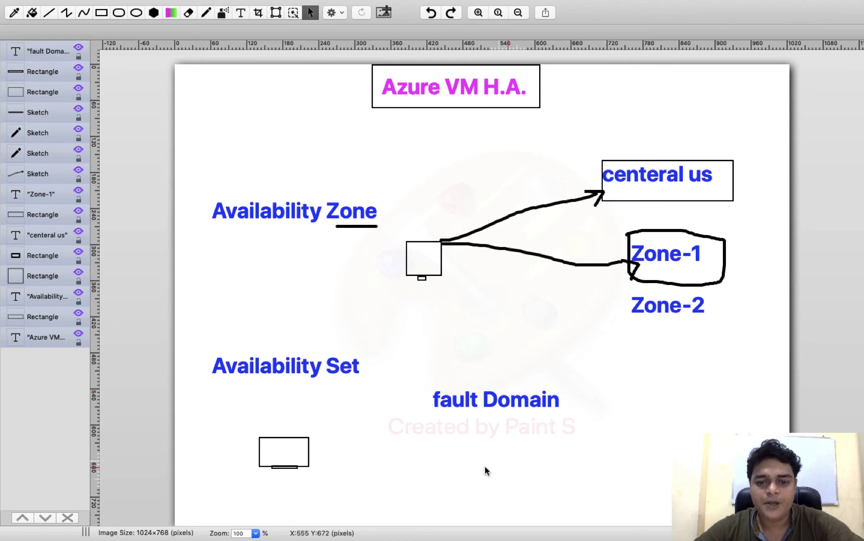
- Add the text label "Update Domain" below the fault domain label
left_click_drag(434, 456, 605, 496)
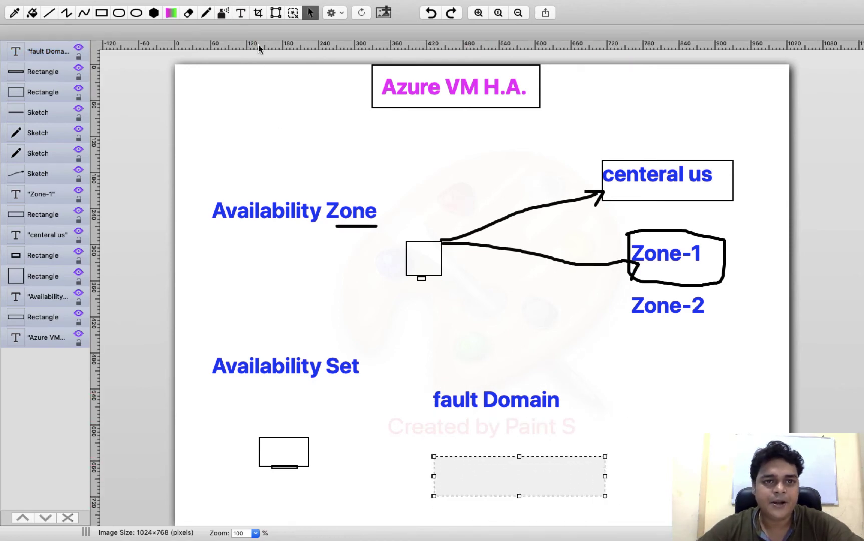
left_click(241, 15)
left_click_drag(434, 468, 675, 507)
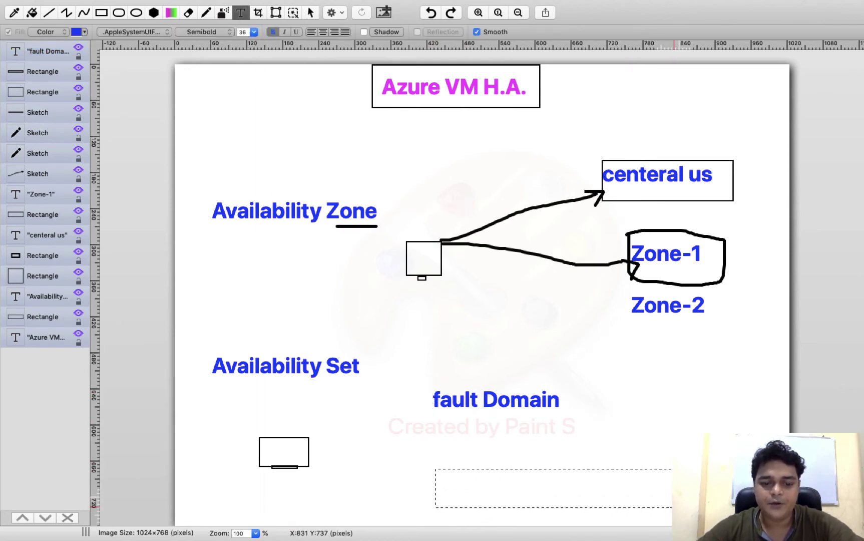
type("Update ")
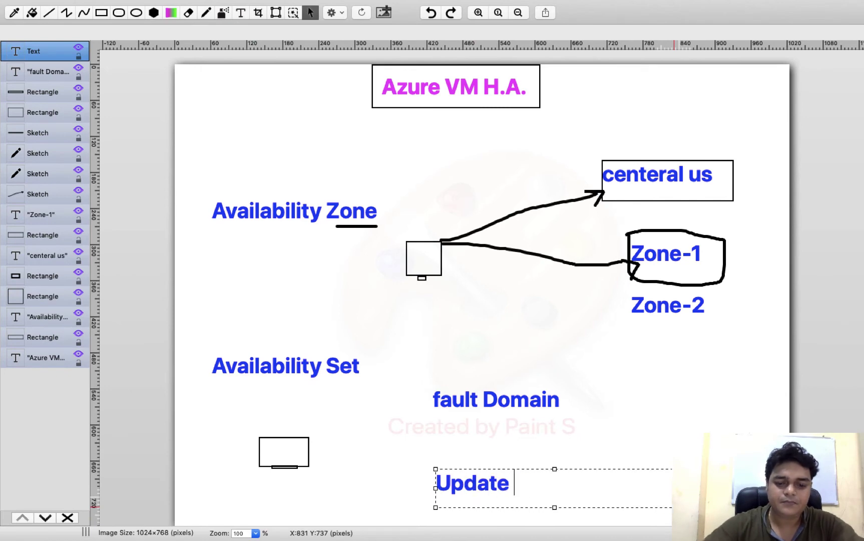
type("Domain")
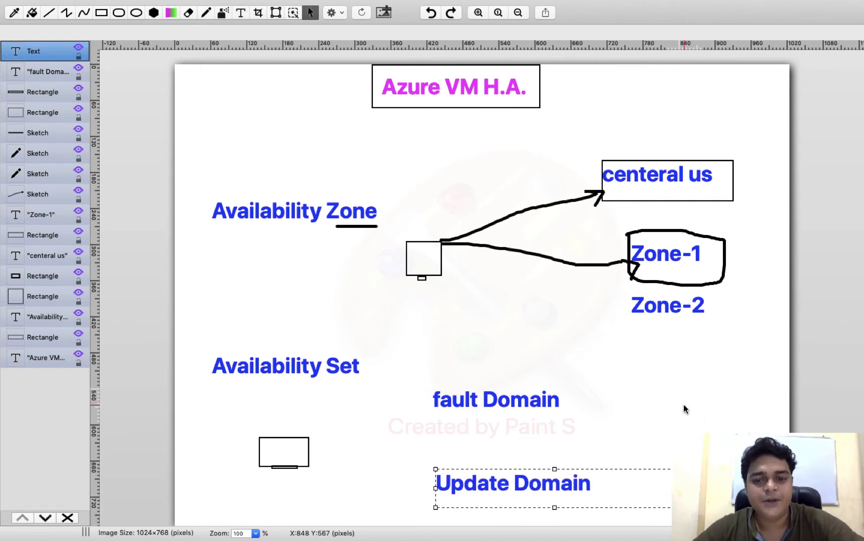
left_click(685, 408)
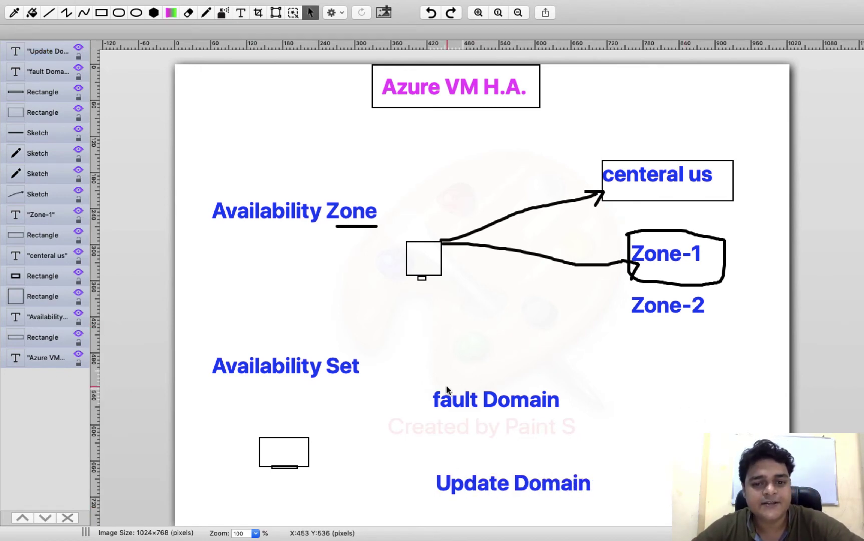
- Capitalize the first letter of the fault domain label so it reads "Fault Domain"
left_click(442, 404)
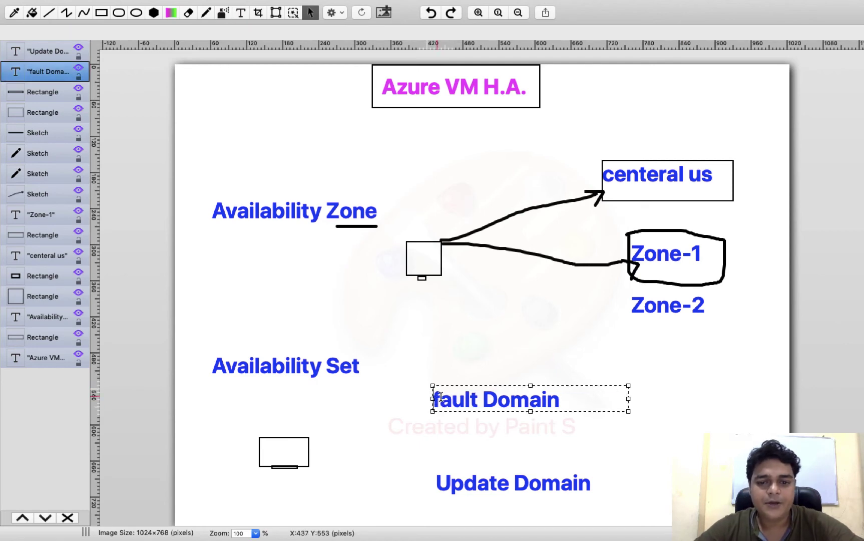
key("BackSpace")
type("F")
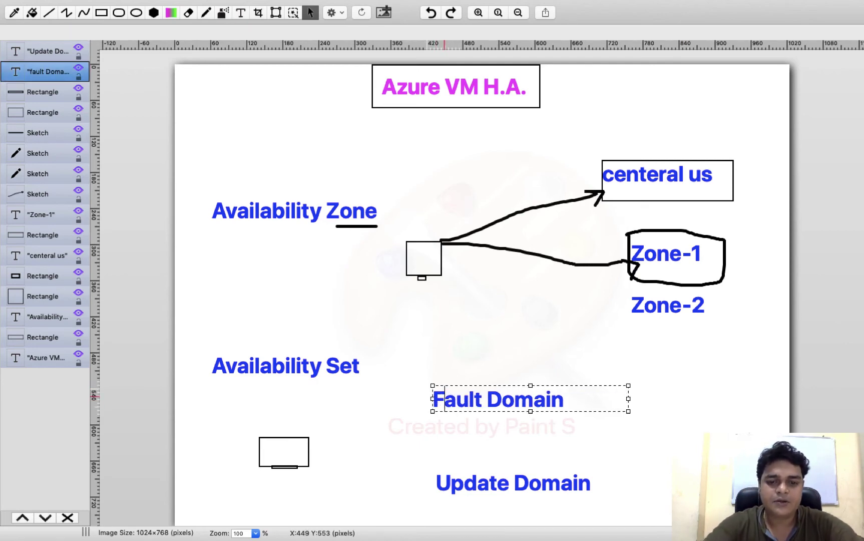
left_click(636, 438)
- Draw two upright rectangles side by side next to "Fault Domain" to represent hosts
left_click(101, 12)
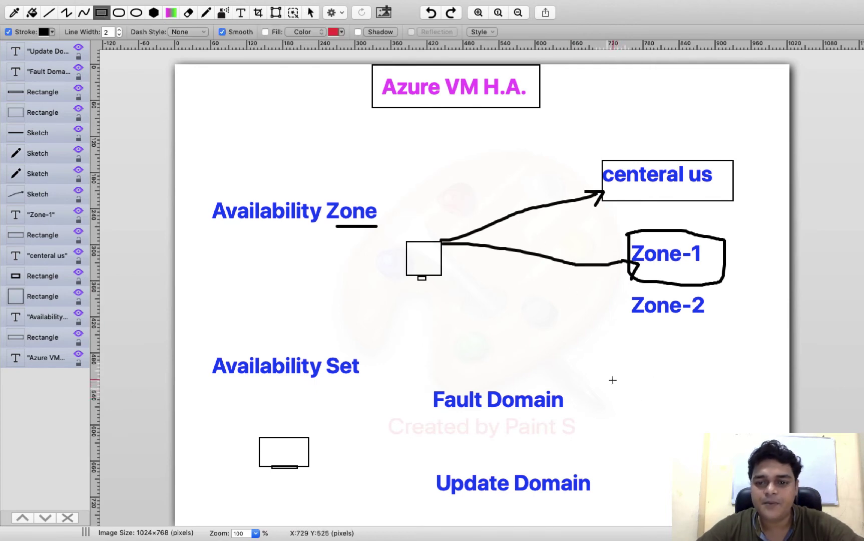
left_click_drag(613, 380, 647, 428)
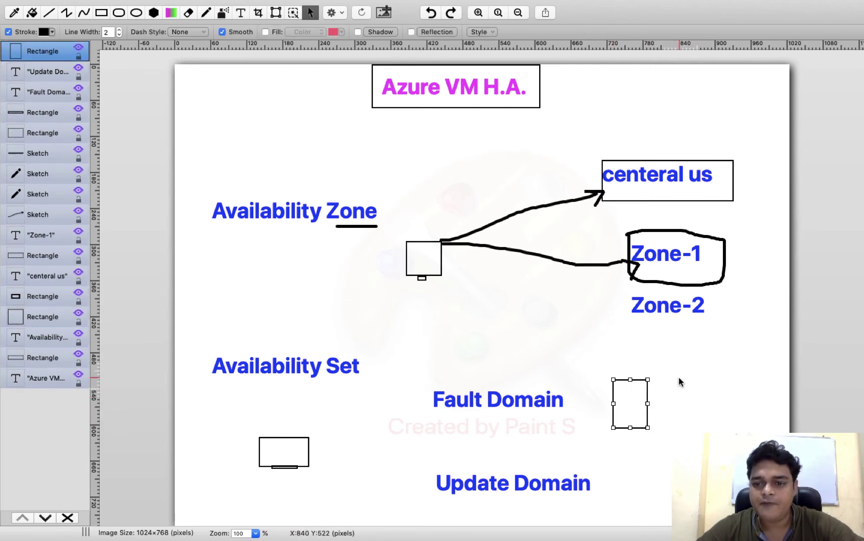
left_click_drag(679, 380, 711, 429)
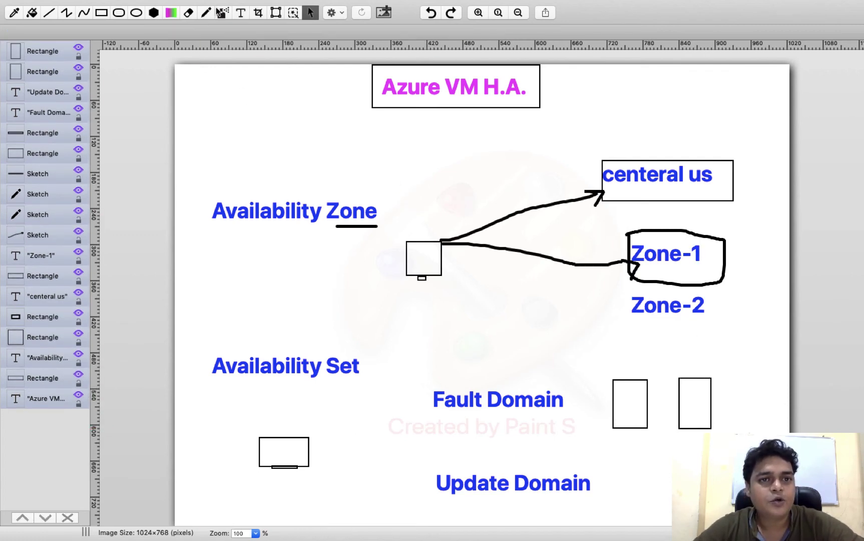
- Label the two rectangles beside "Fault Domain" with the text "2Host" and color it magenta
left_click(240, 13)
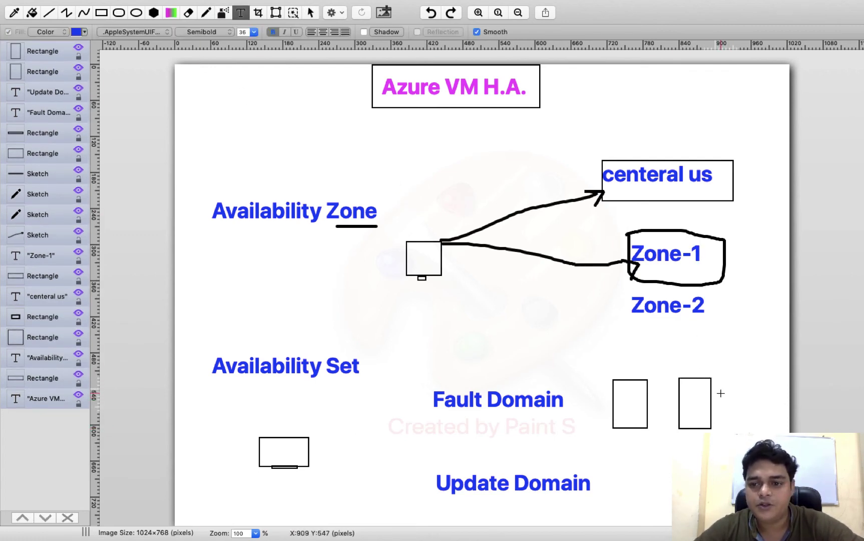
left_click_drag(721, 393, 779, 411)
type("2")
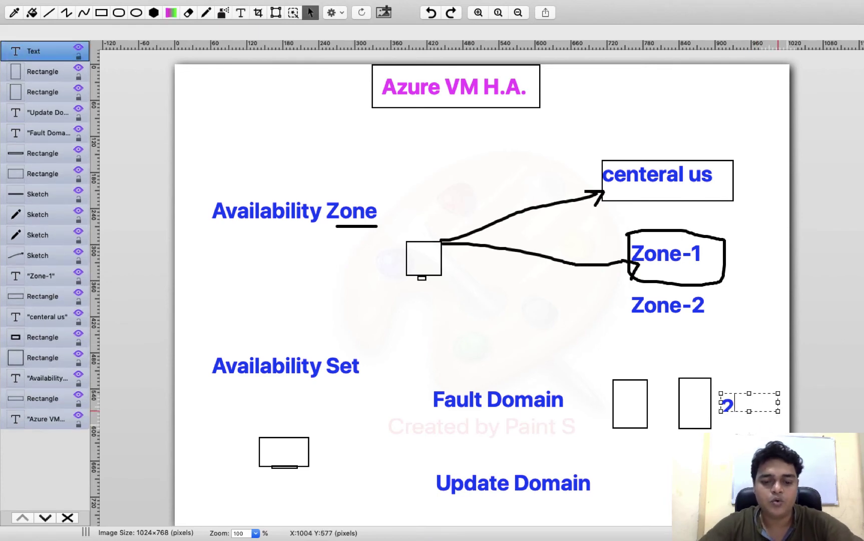
type("Hos")
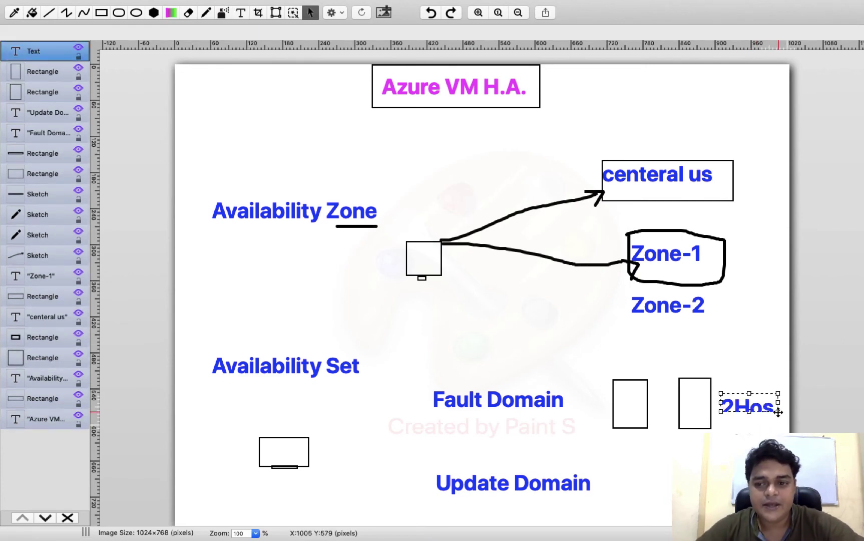
left_click_drag(778, 412, 721, 408)
type("t")
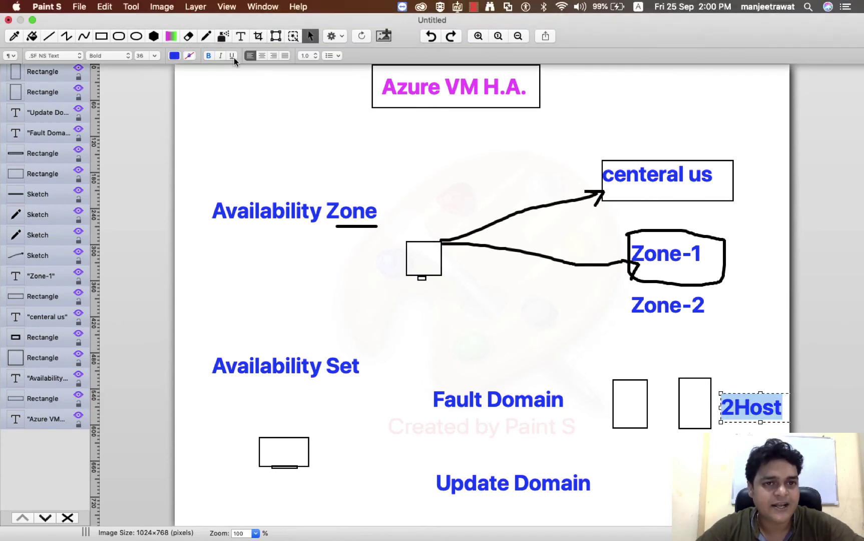
left_click(175, 56)
left_click(178, 97)
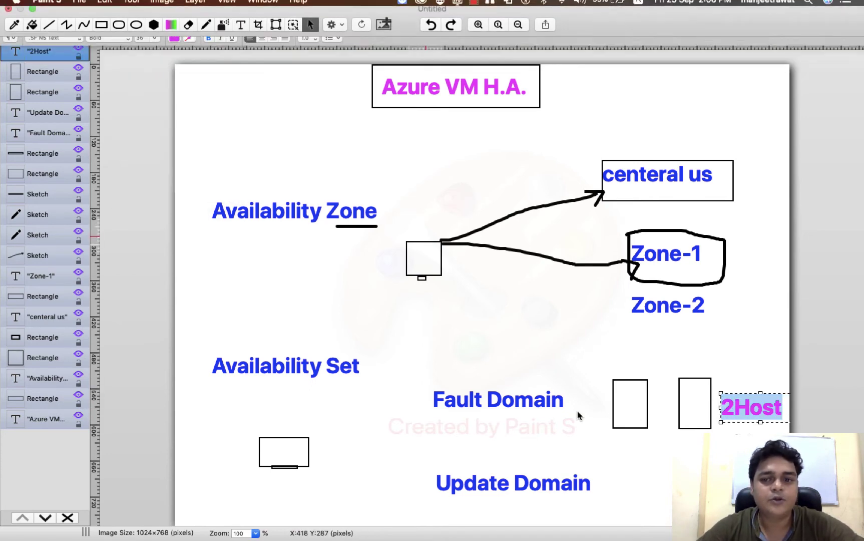
left_click(645, 450)
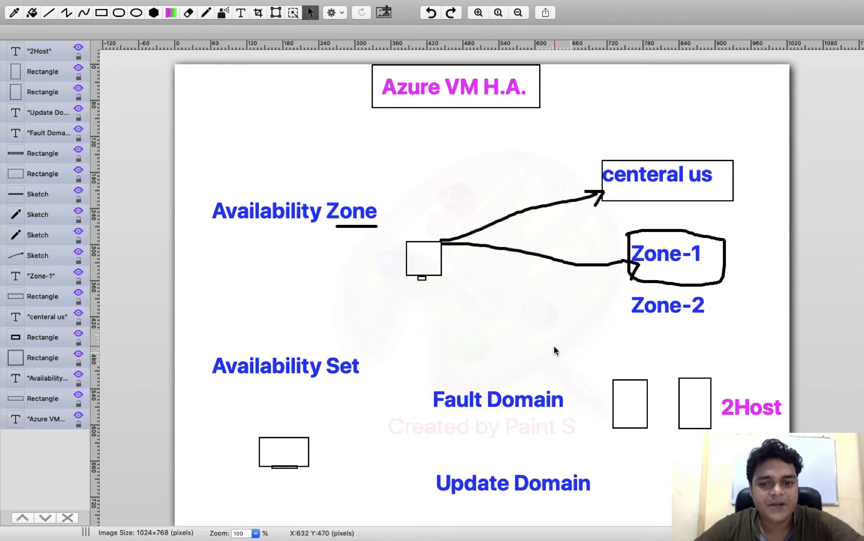
- Check the fault and update domain settings for a new availability set in the Azure portal and return to Paint S
key("ctrl+Right")
left_click(187, 261)
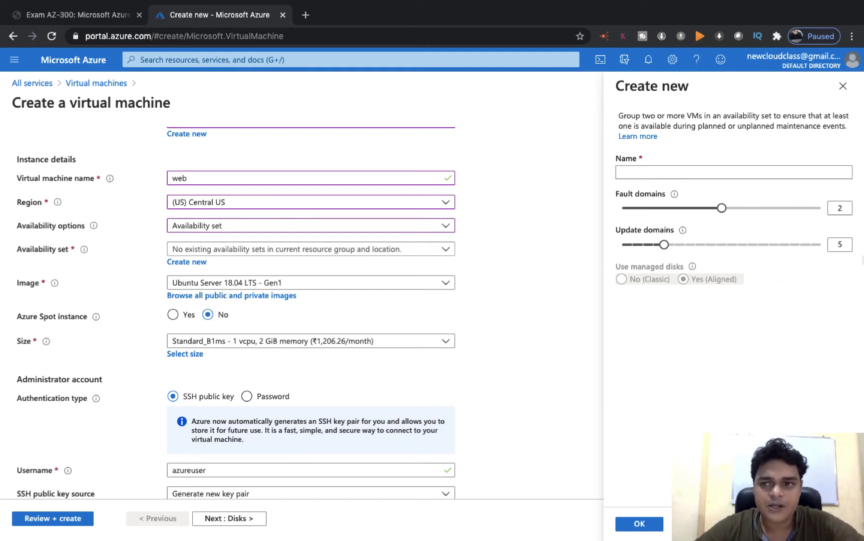
key("ctrl+Left")
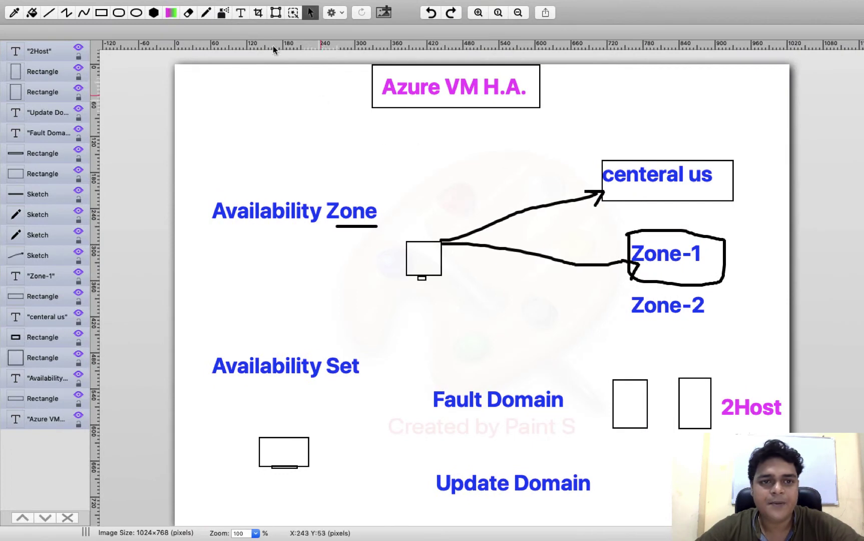
- Draw a row of five small upright rectangles next to "Update Domain"
left_click(100, 14)
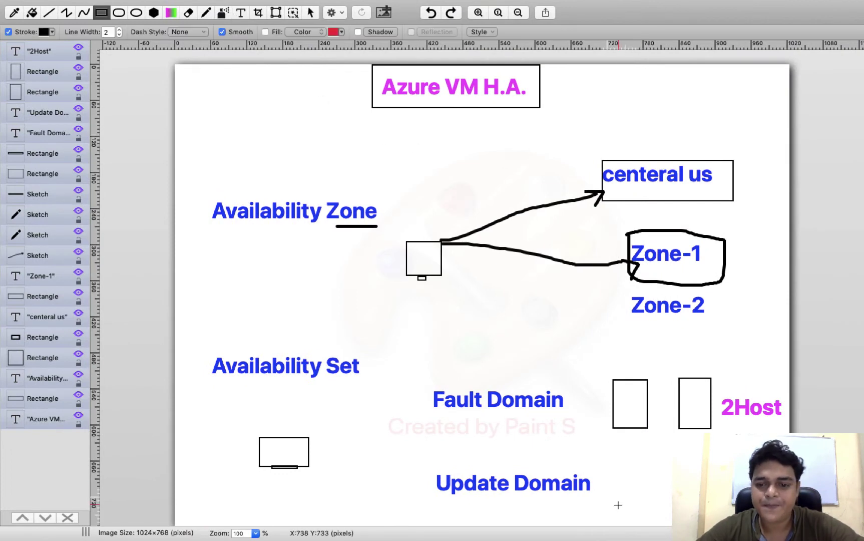
mouse_move(609, 480)
left_mouse_down()
mouse_move(630, 515)
mouse_move(630, 501)
left_mouse_up()
left_click_drag(642, 465, 659, 502)
left_click_drag(671, 466, 734, 502)
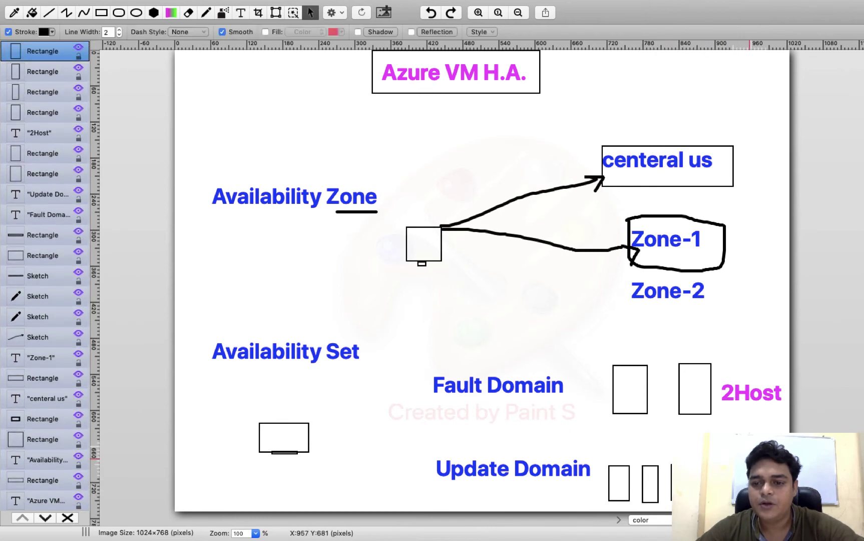
left_click(631, 441)
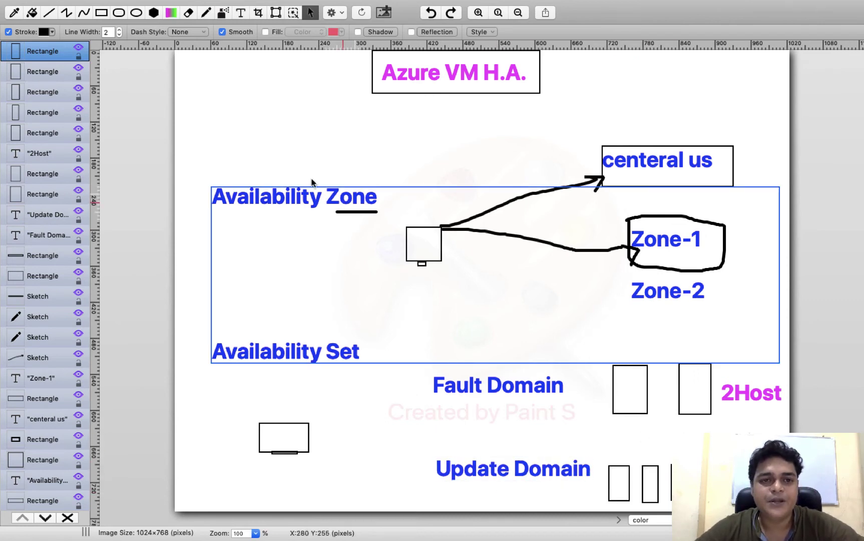
- Add a text label starting with "5" beneath "Update Domain"
left_click(241, 13)
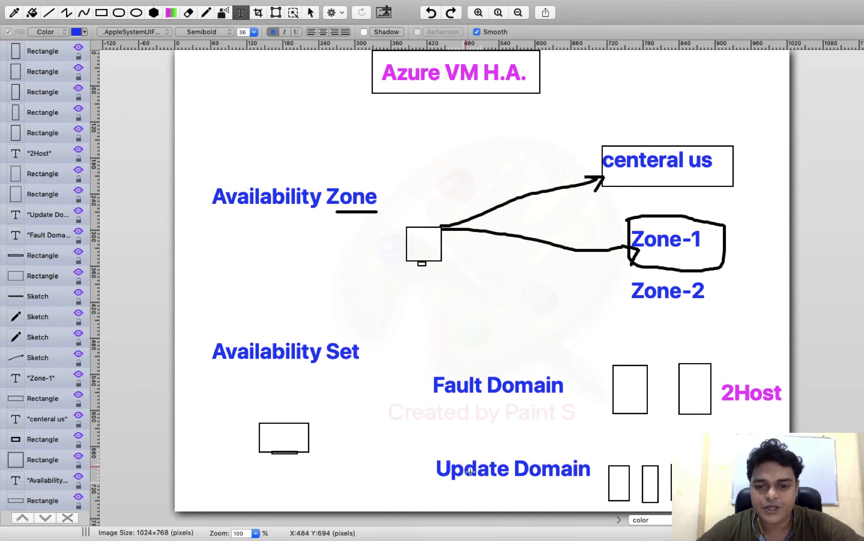
left_click_drag(492, 486, 531, 507)
type("5")
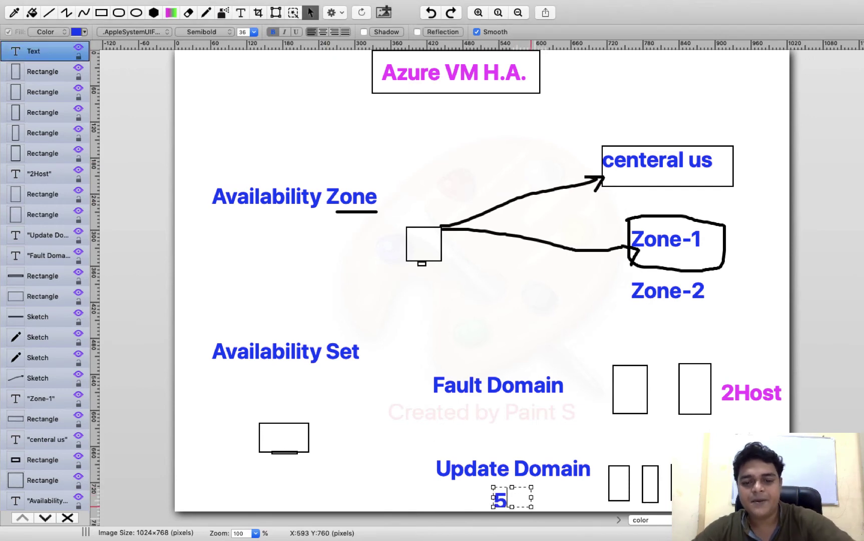